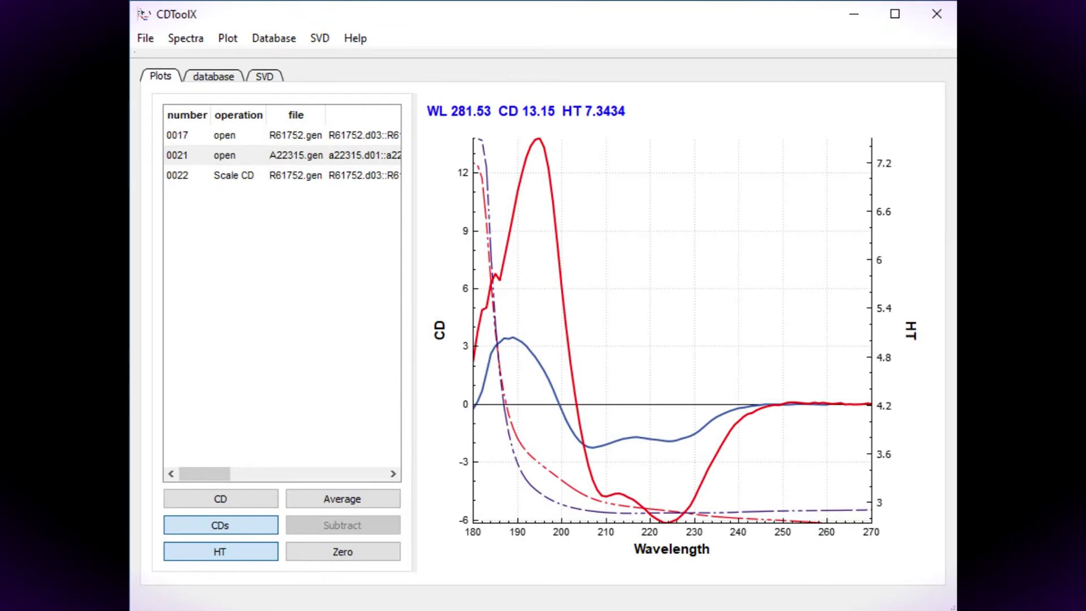
# Step: Look over the database view and the SVD view, and return to the spectra plots
pyautogui.click(205, 79)
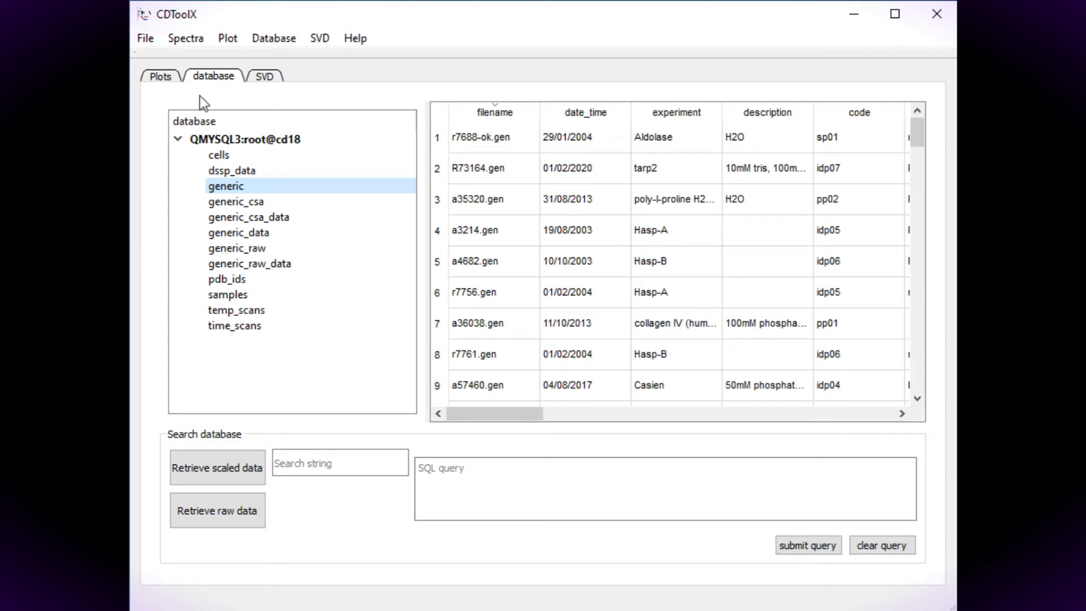
pyautogui.click(266, 77)
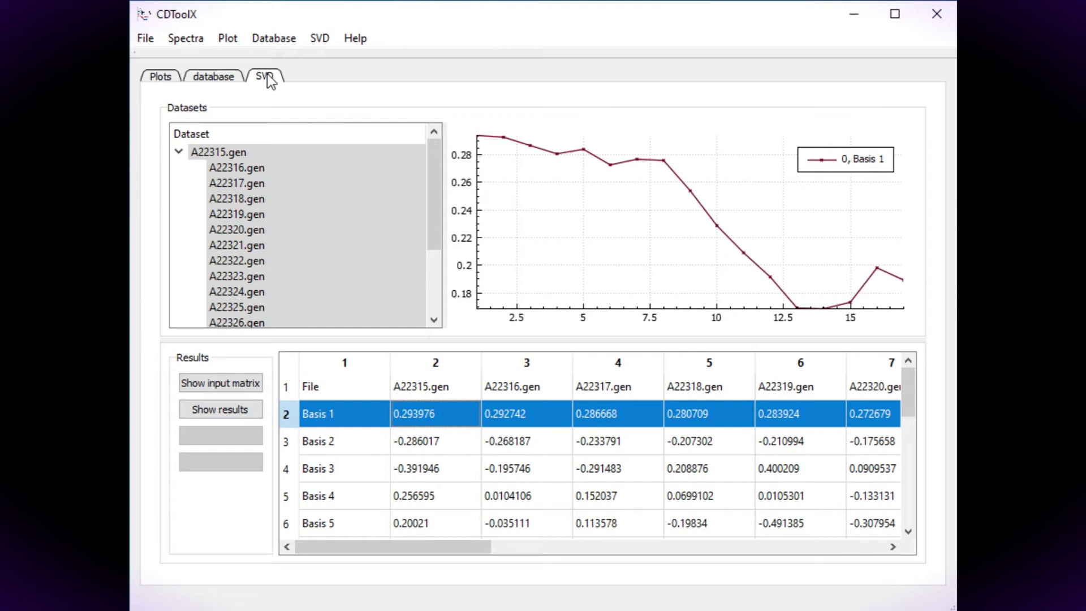
pyautogui.click(162, 78)
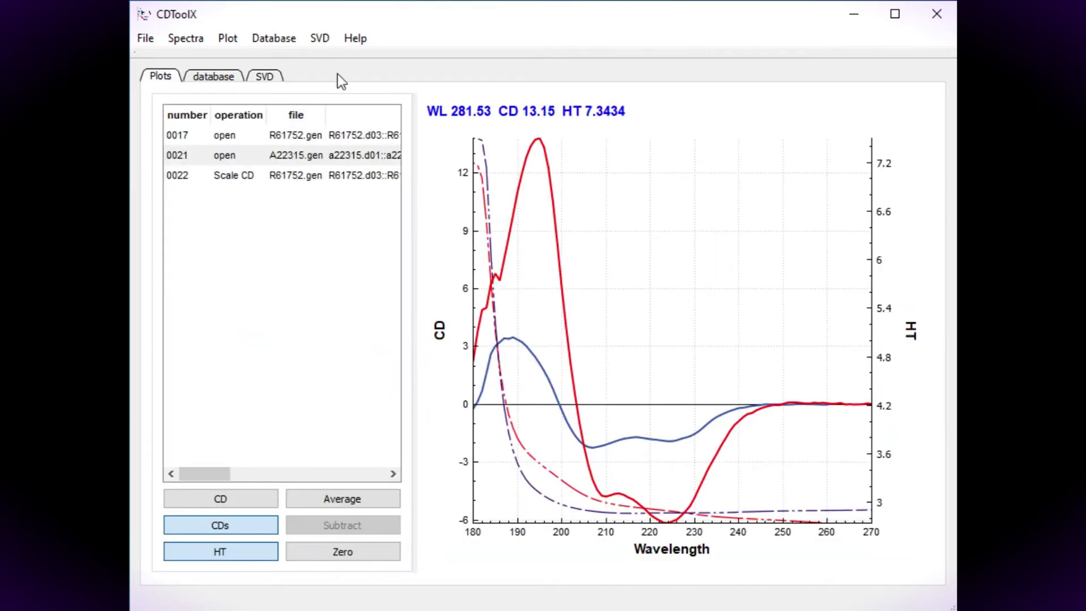
pyautogui.click(358, 42)
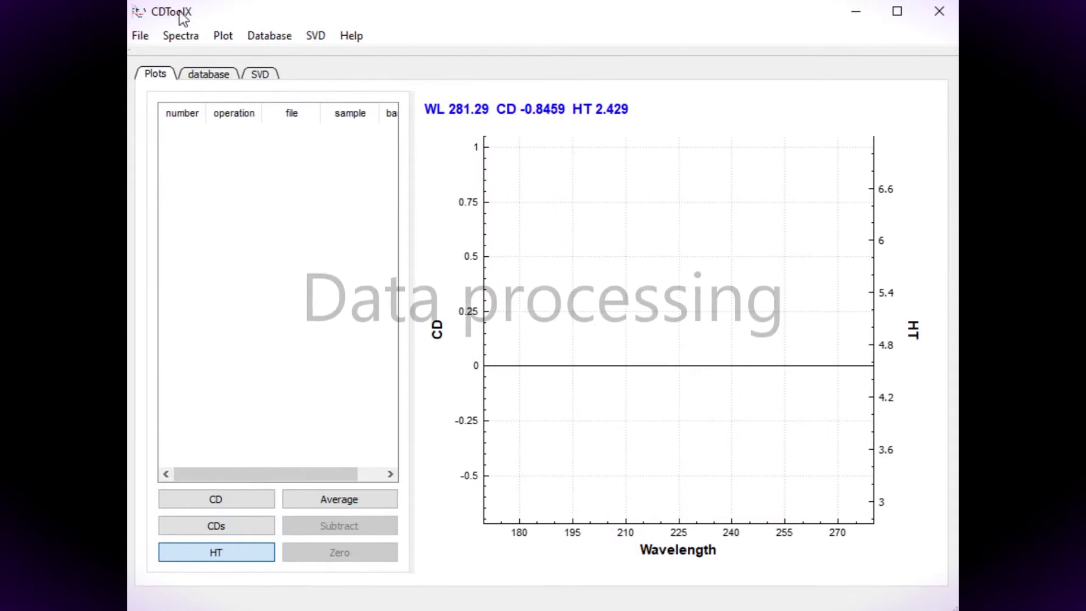
# Step: Open the six scan files R61734 (d01 to d03) and R61752 (d01 to d03) from the demo folder
pyautogui.click(143, 36)
pyautogui.click(174, 63)
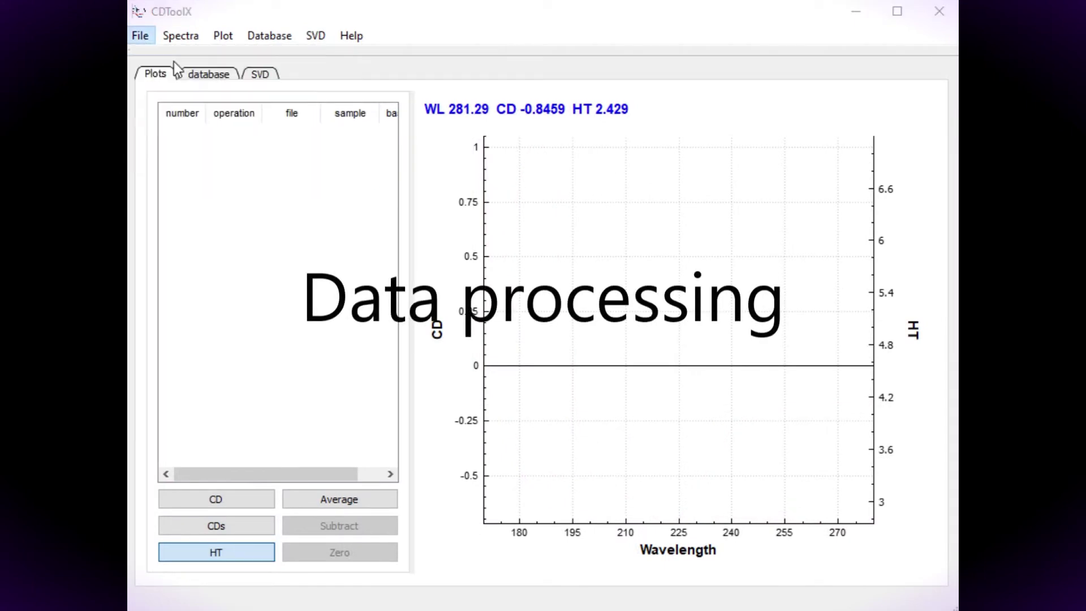
pyautogui.click(337, 193)
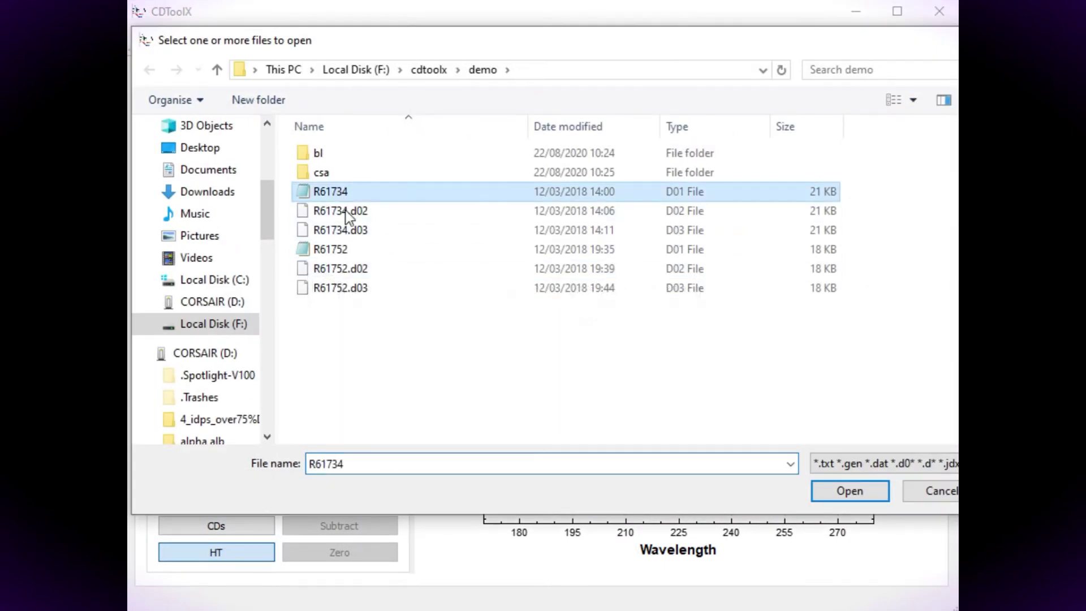
pyautogui.keyDown('shift'); pyautogui.click(358, 288); pyautogui.keyUp('shift')
pyautogui.click(861, 491)
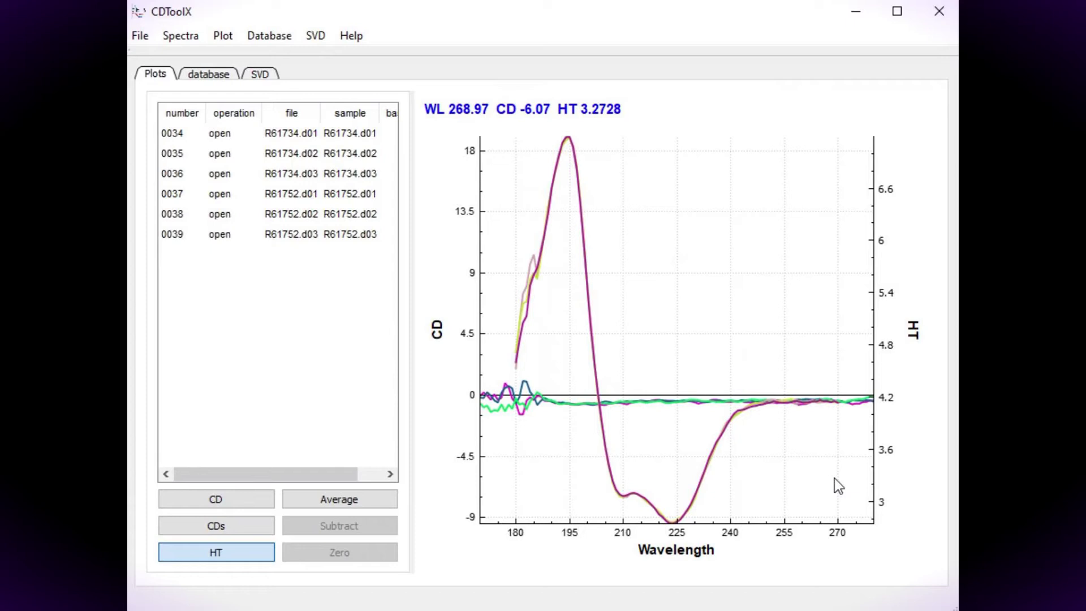
# Step: Compare the smoothed CD, raw CD and HT curves of all six spectra, and restore the smoothed CD display
pyautogui.click(282, 275)
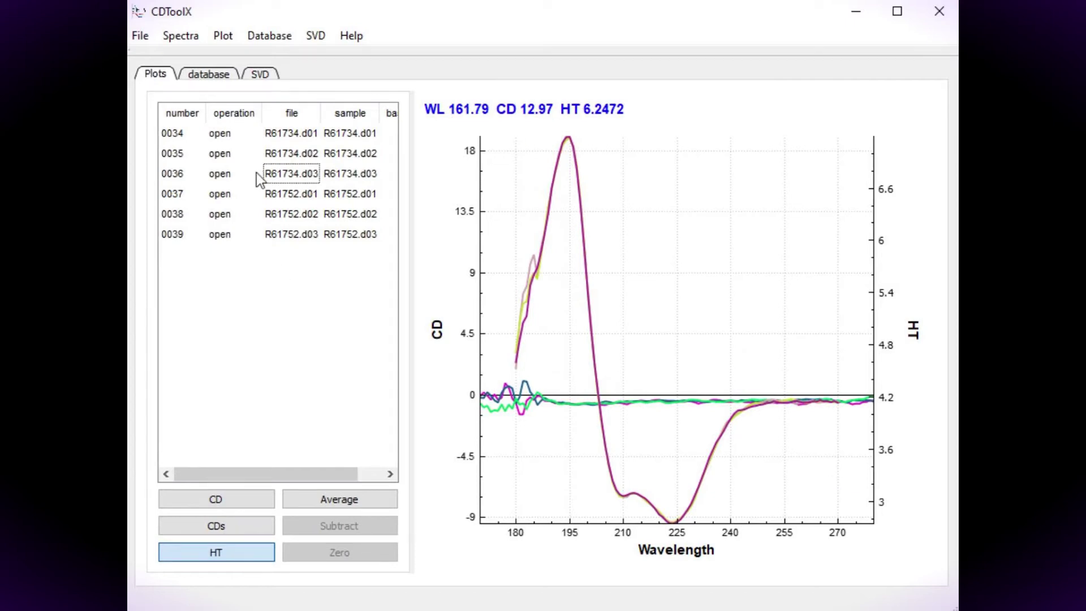
pyautogui.moveTo(251, 137); pyautogui.dragTo(244, 235)
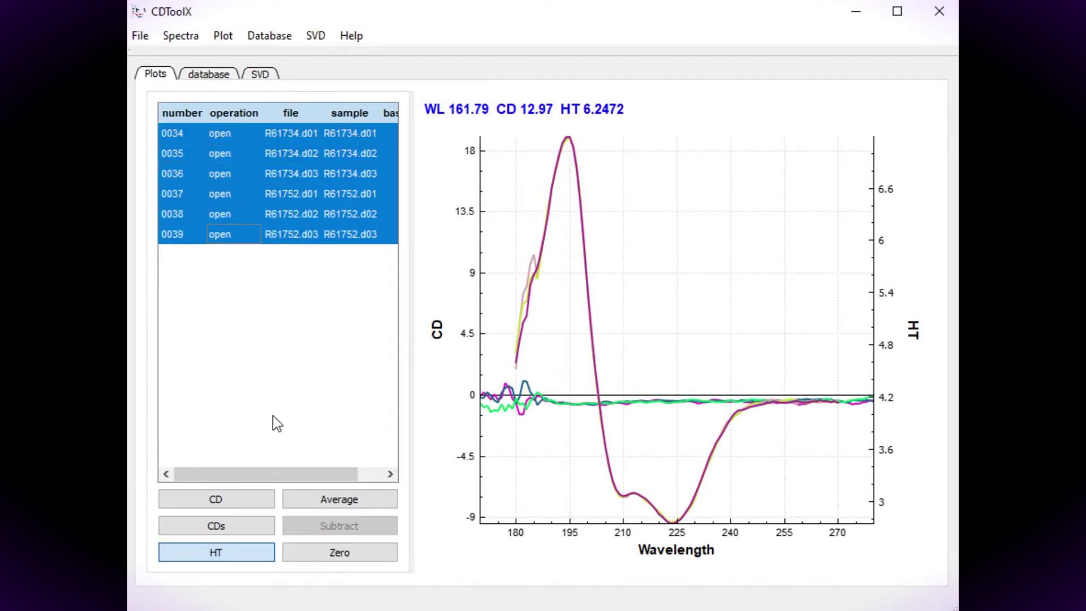
pyautogui.click(250, 526)
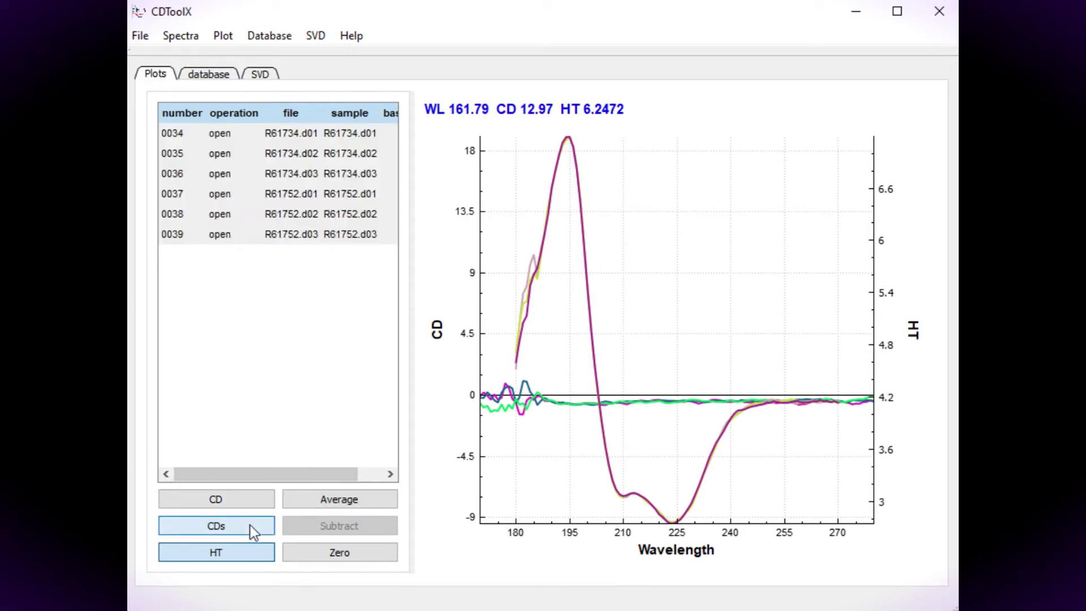
pyautogui.click(216, 499)
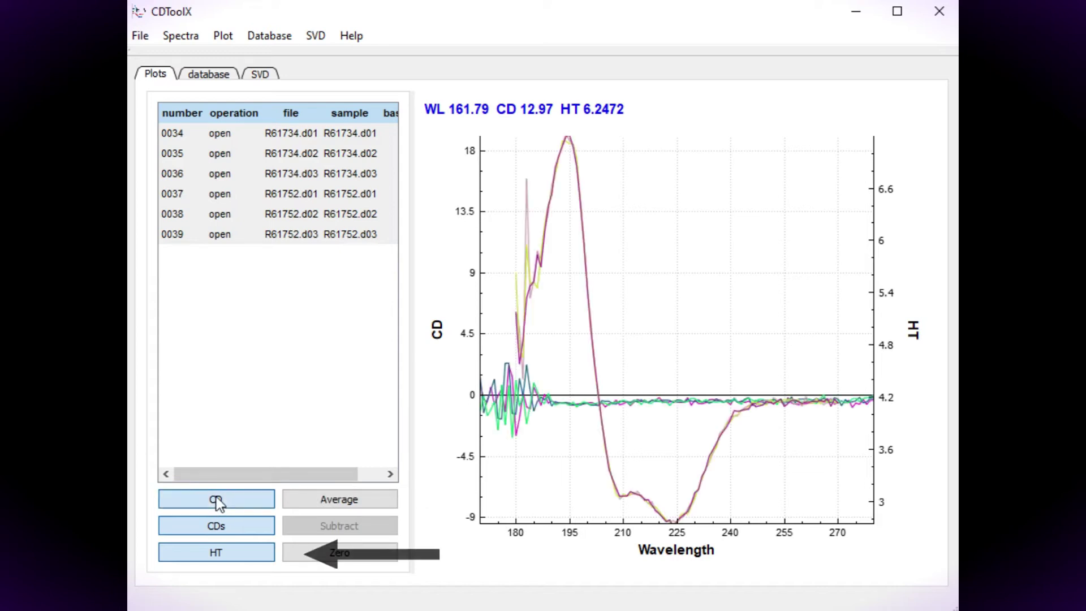
pyautogui.click(217, 552)
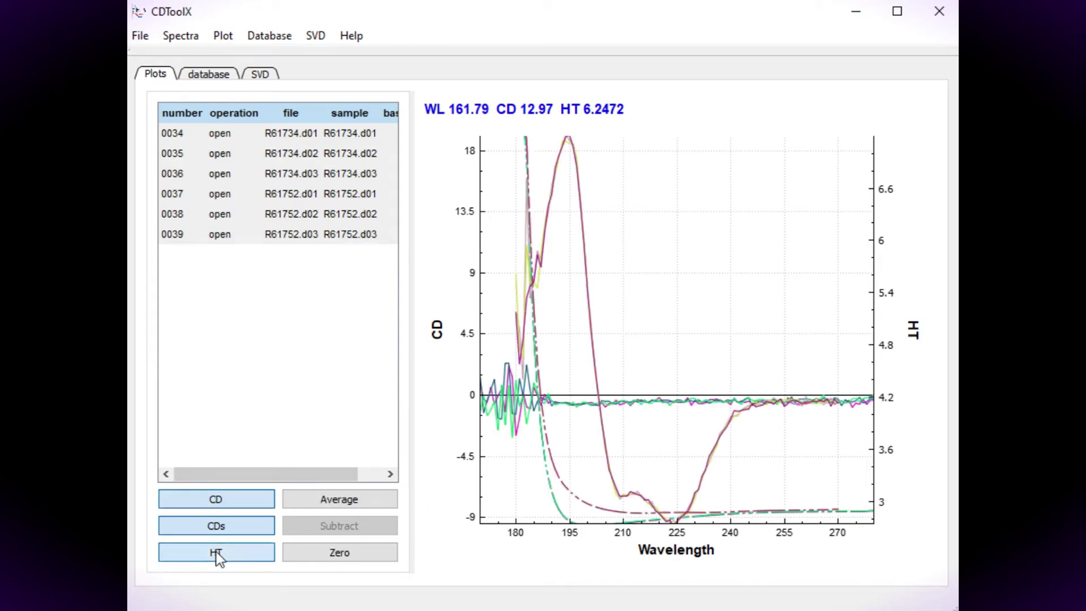
pyautogui.click(230, 500)
pyautogui.click(231, 527)
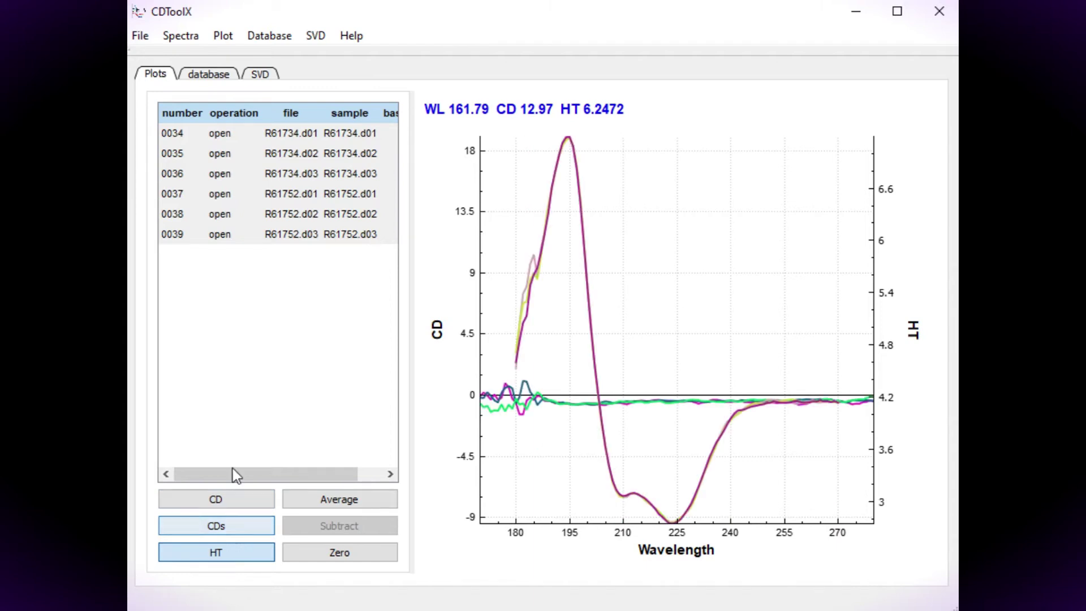
# Step: Average the three R61734 spectra (d01, d02 and d03)
pyautogui.click(231, 376)
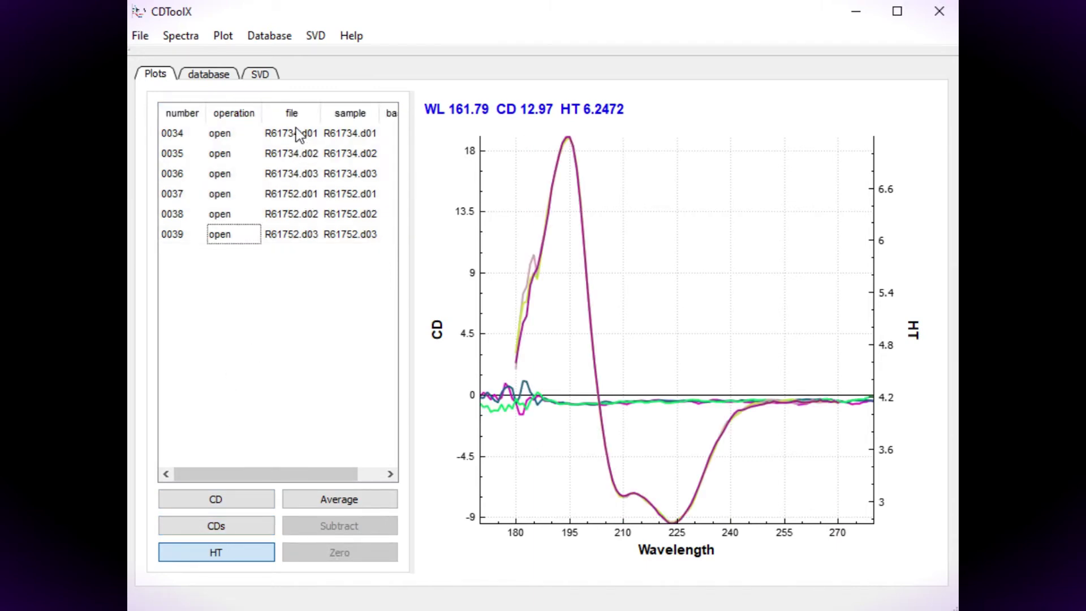
pyautogui.moveTo(299, 134); pyautogui.dragTo(298, 173)
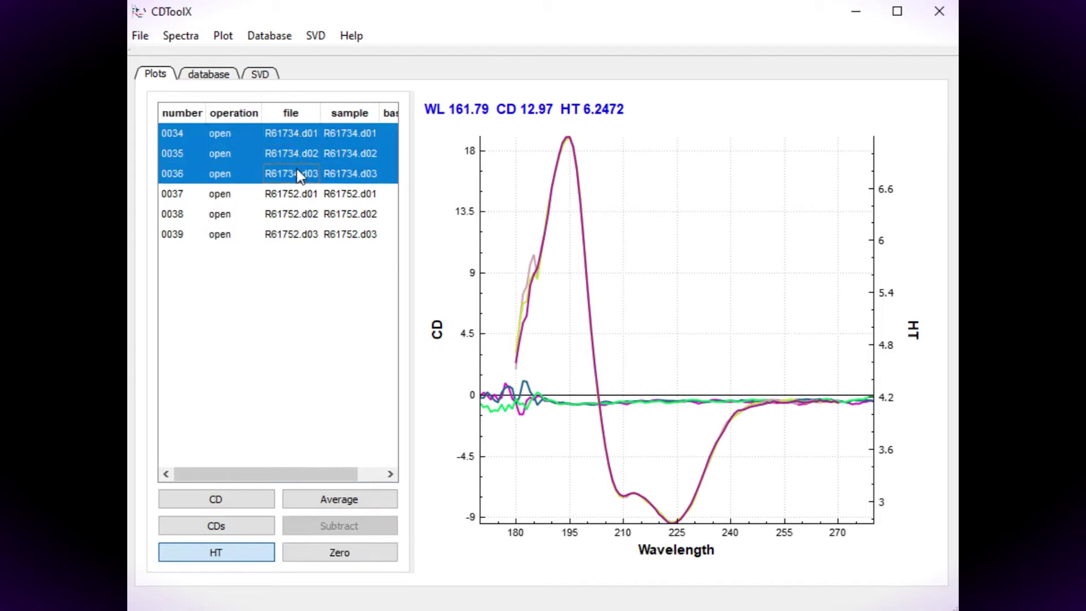
pyautogui.click(356, 500)
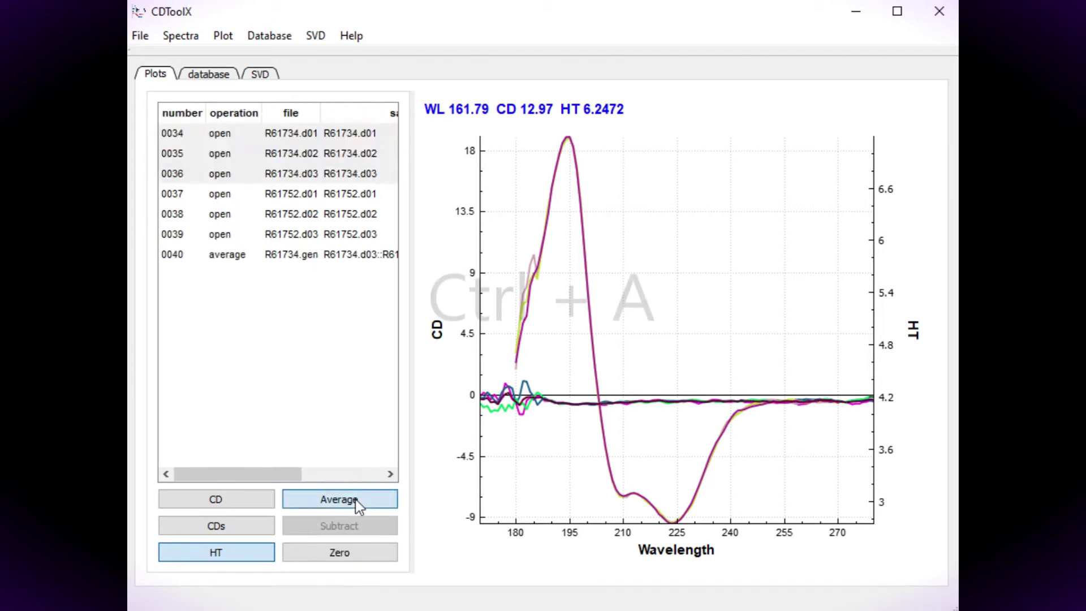
# Step: Average the three R61752 spectra (d01, d02 and d03) and clear the selection
pyautogui.click(316, 360)
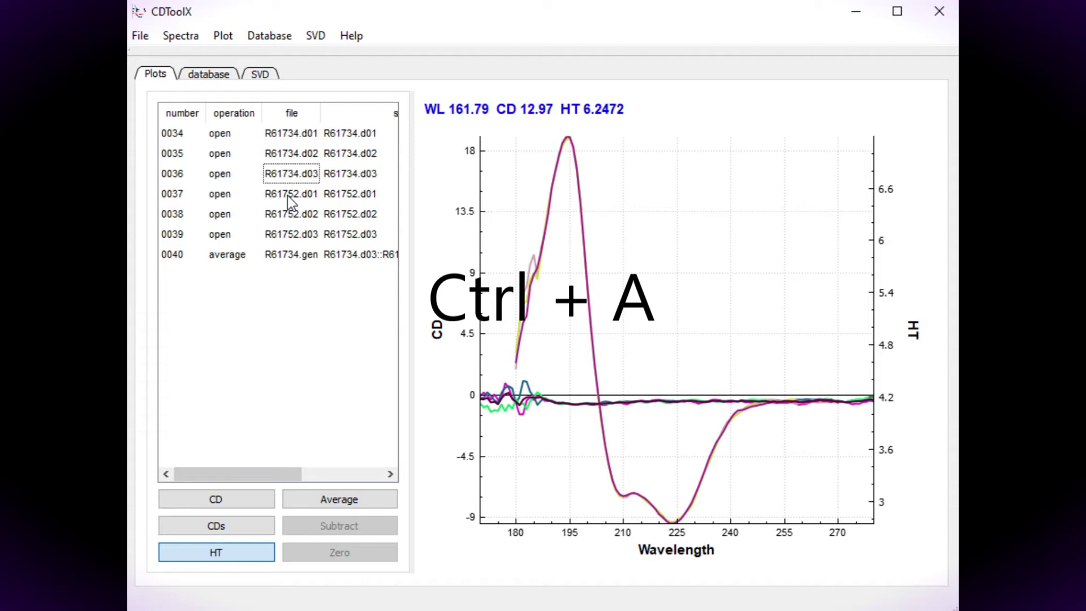
pyautogui.moveTo(288, 196); pyautogui.dragTo(289, 234)
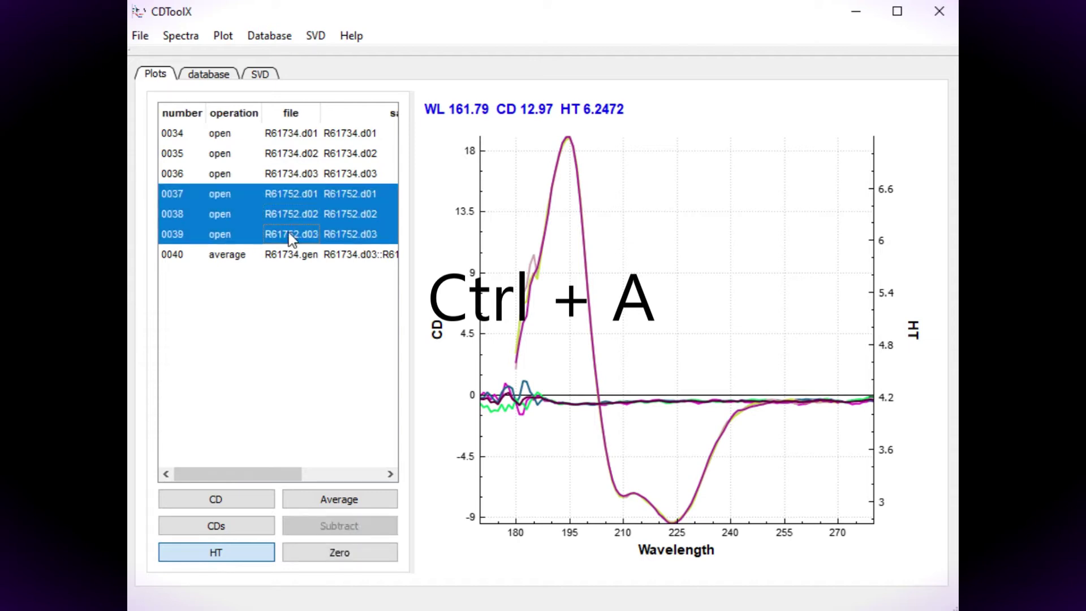
pyautogui.click(349, 498)
pyautogui.click(345, 413)
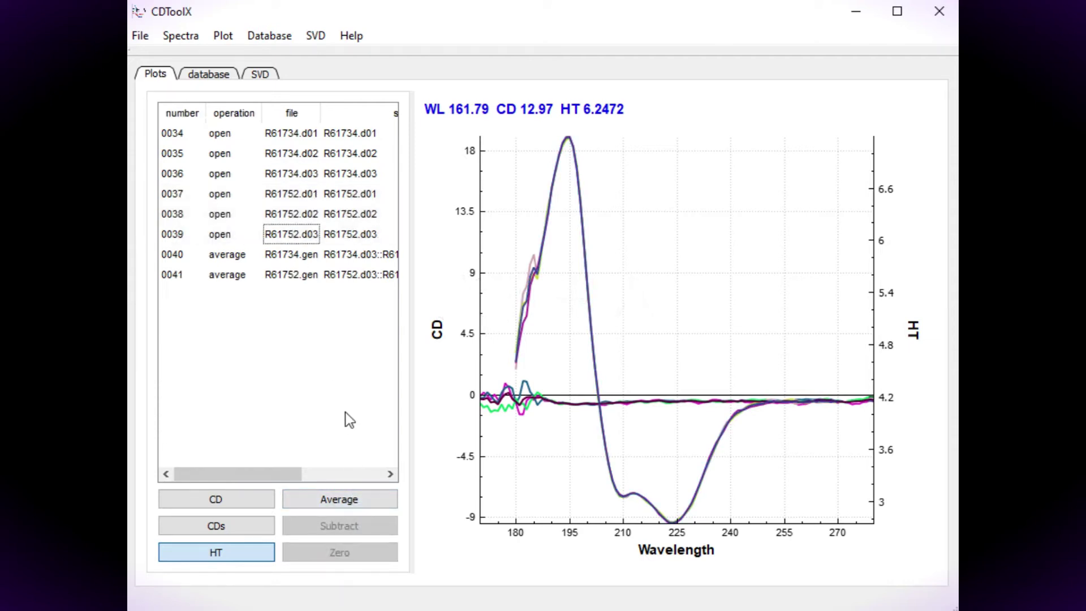
# Step: Hide the smoothed CD curves of the six originally opened scans and delete their rows, keeping only the two averages
pyautogui.moveTo(276, 136); pyautogui.dragTo(286, 233)
pyautogui.click(251, 527)
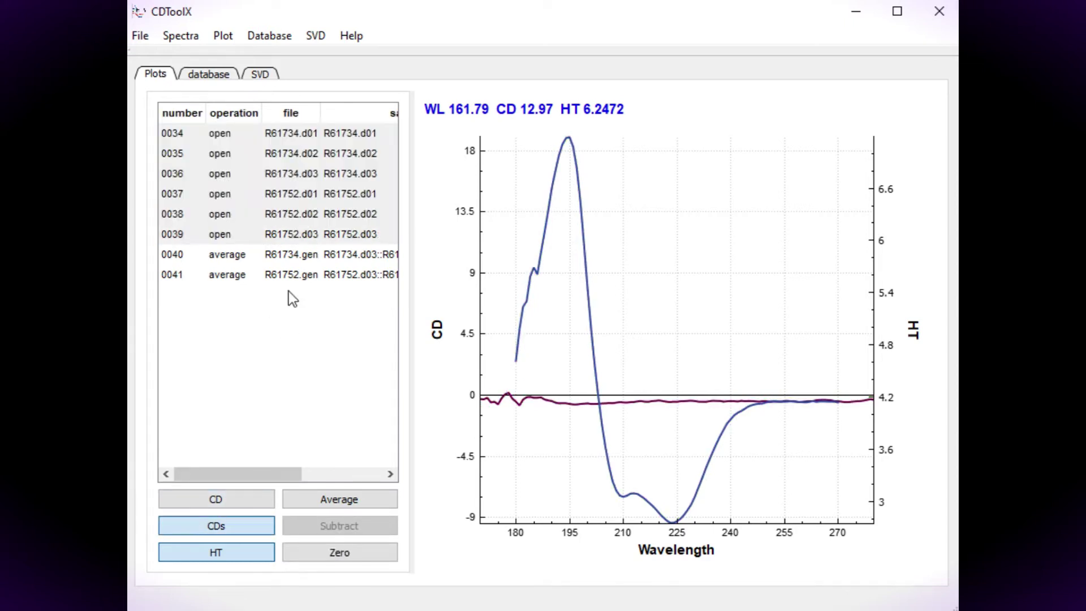
pyautogui.keyDown('ctrl'); pyautogui.click(285, 234); pyautogui.keyUp('ctrl')
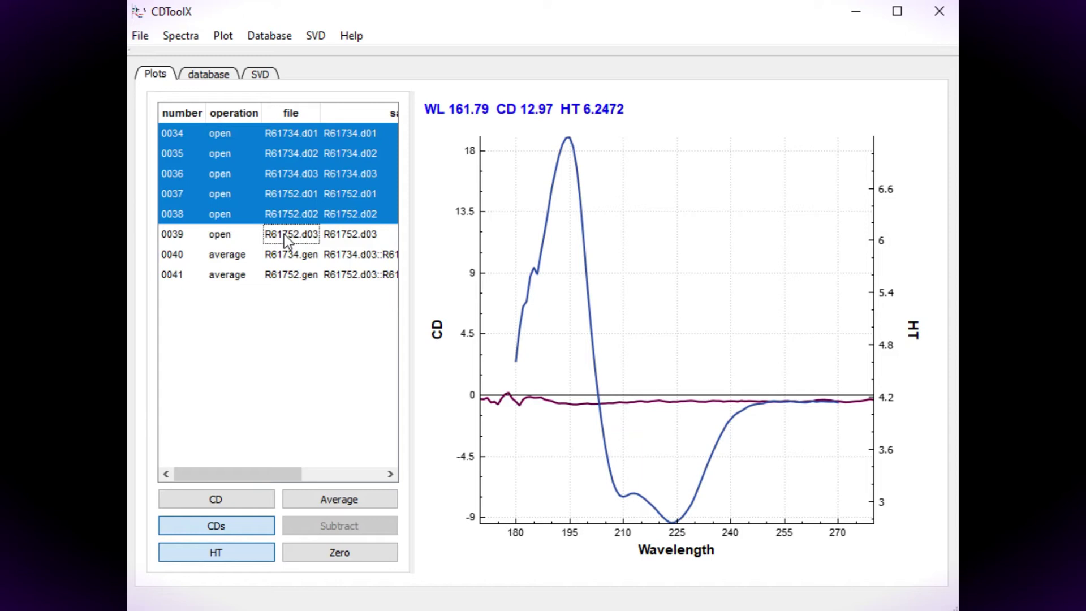
pyautogui.keyDown('ctrl'); pyautogui.click(285, 234); pyautogui.keyUp('ctrl')
pyautogui.rightClick(283, 233)
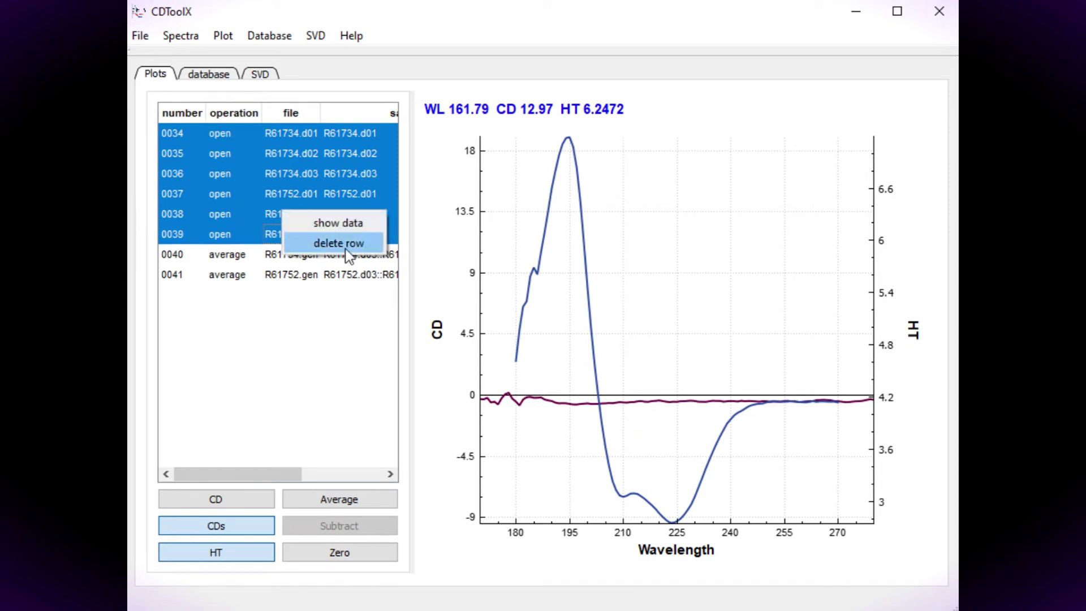
pyautogui.hotkey('ctrl', 'd')
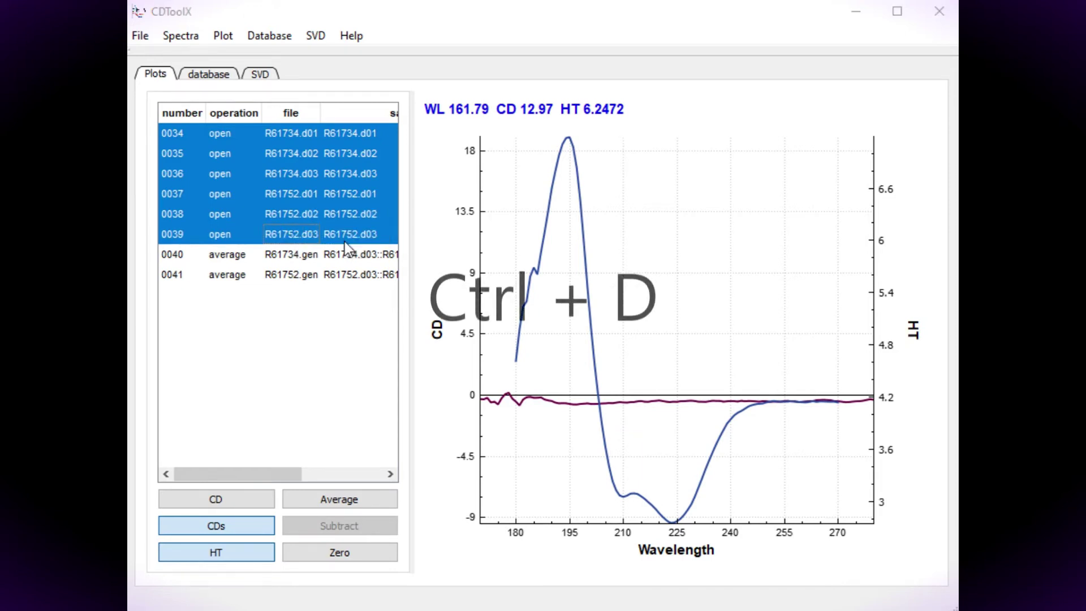
pyautogui.click(519, 351)
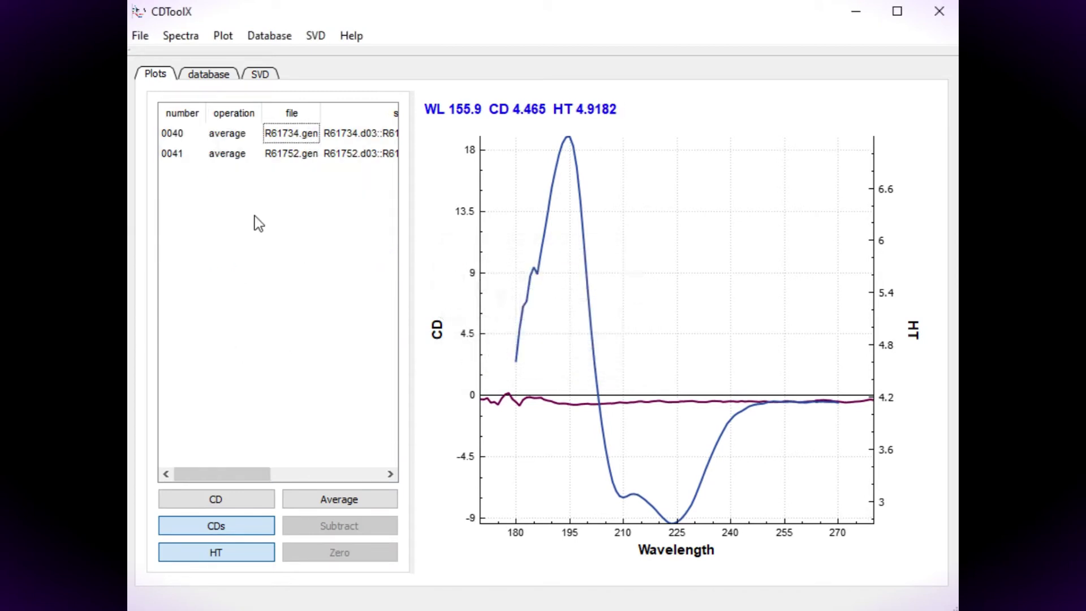
# Step: Subtract the R61734 average from the R61752 average
pyautogui.click(237, 155)
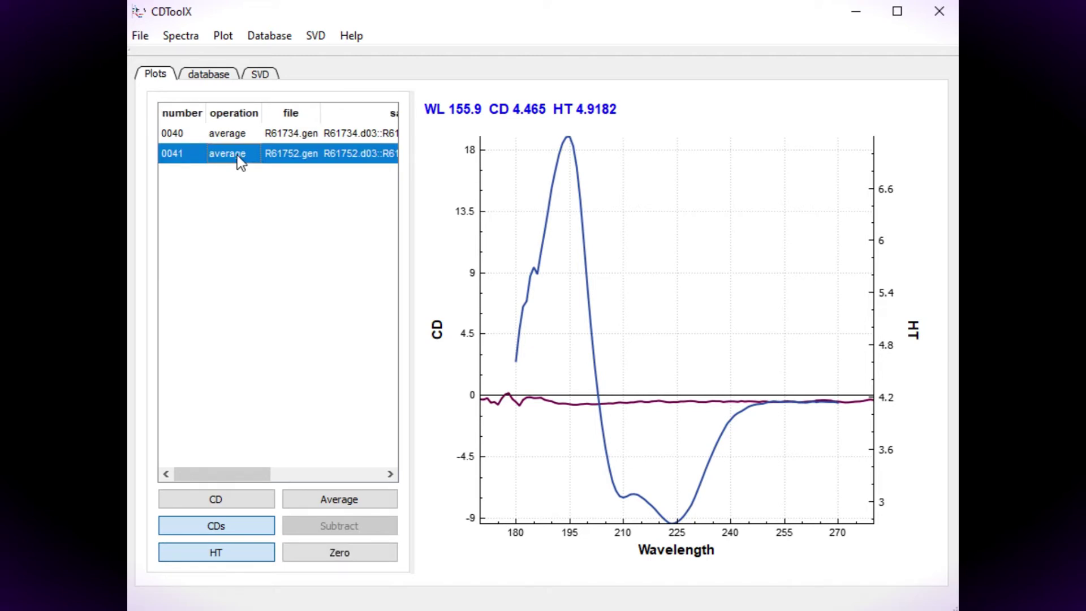
pyautogui.keyDown('ctrl'); pyautogui.click(231, 134); pyautogui.keyUp('ctrl')
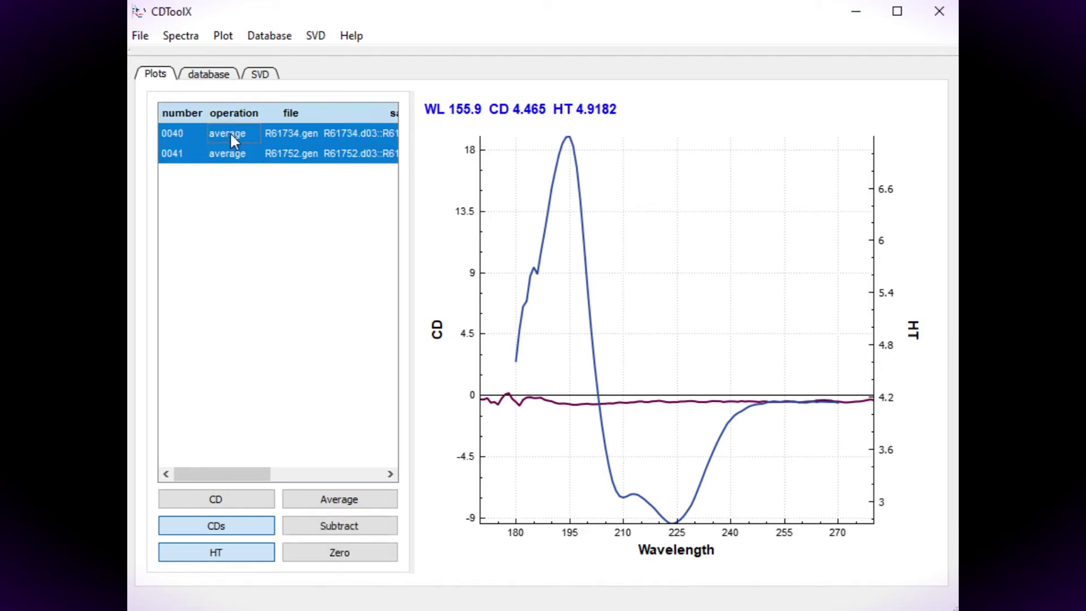
pyautogui.click(334, 526)
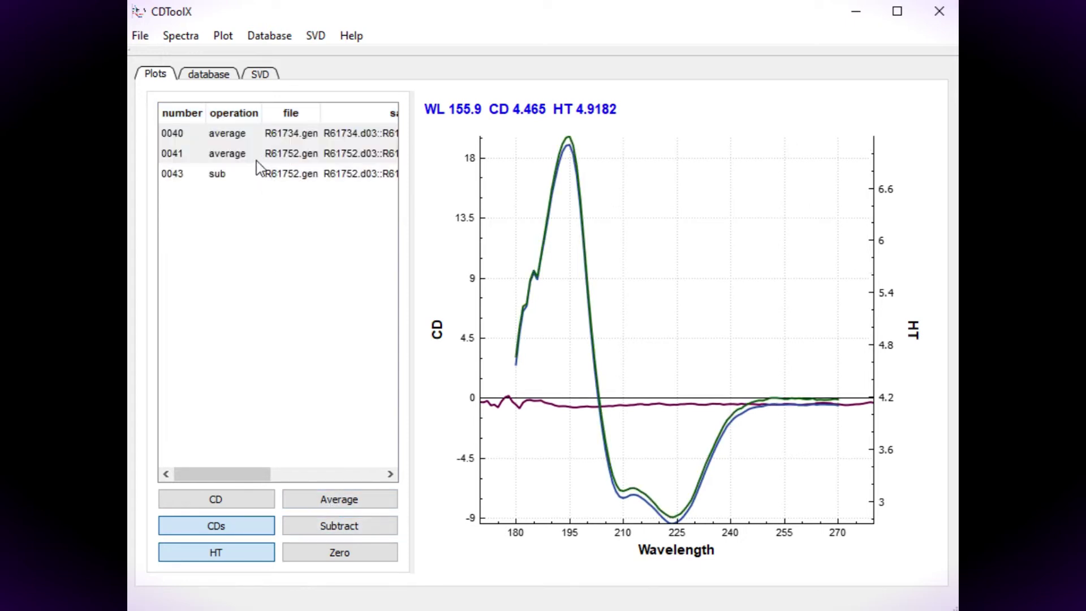
# Step: Delete the two averaged spectra, leaving only the subtracted spectrum in the list
pyautogui.keyDown('ctrl'); pyautogui.click(241, 157); pyautogui.keyUp('ctrl')
pyautogui.keyDown('ctrl'); pyautogui.click(241, 157); pyautogui.keyUp('ctrl')
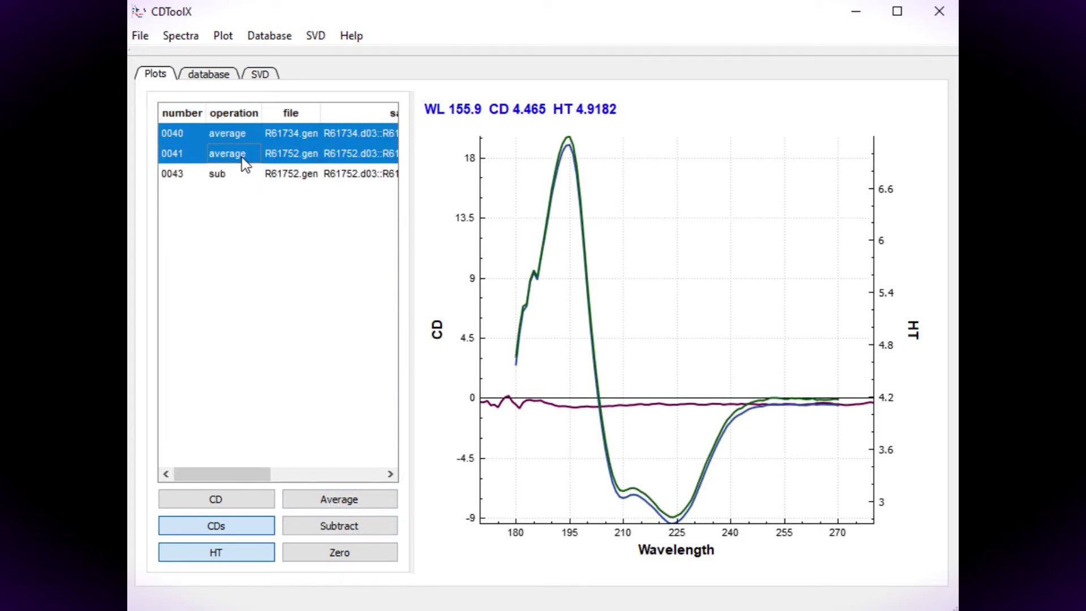
pyautogui.rightClick(242, 158)
pyautogui.click(298, 169)
pyautogui.click(519, 353)
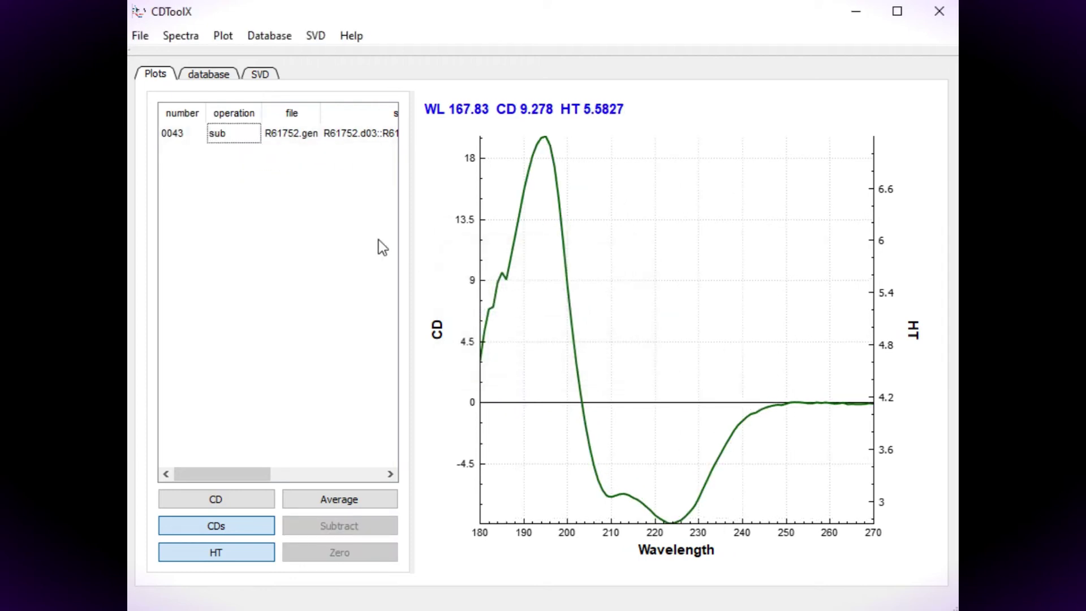
# Step: Zero the subtracted R61752 spectrum over the wavelength region from 265 to 270
pyautogui.click(266, 136)
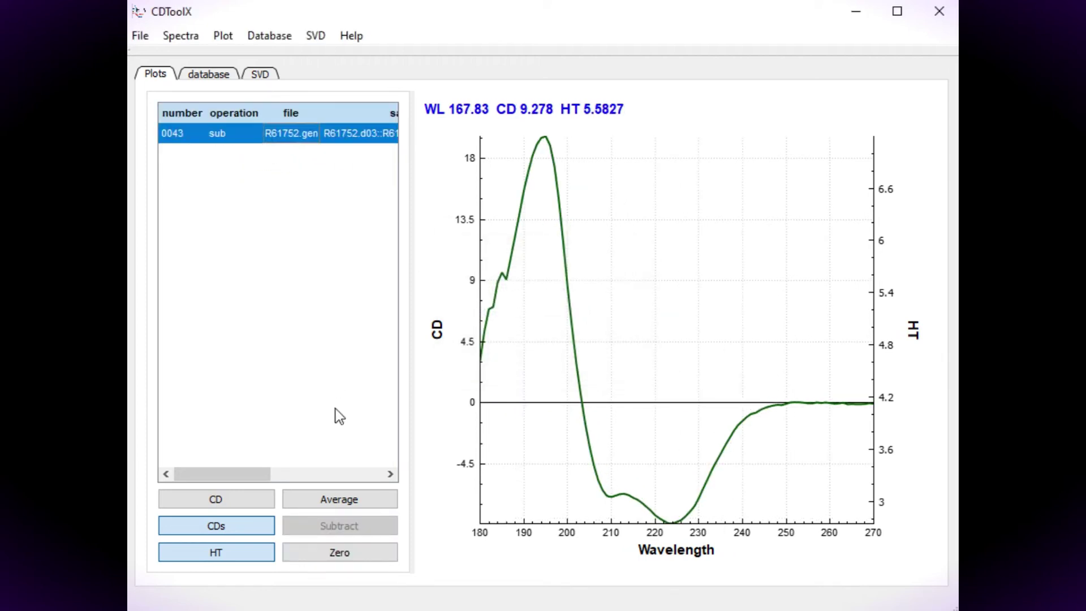
pyautogui.click(348, 551)
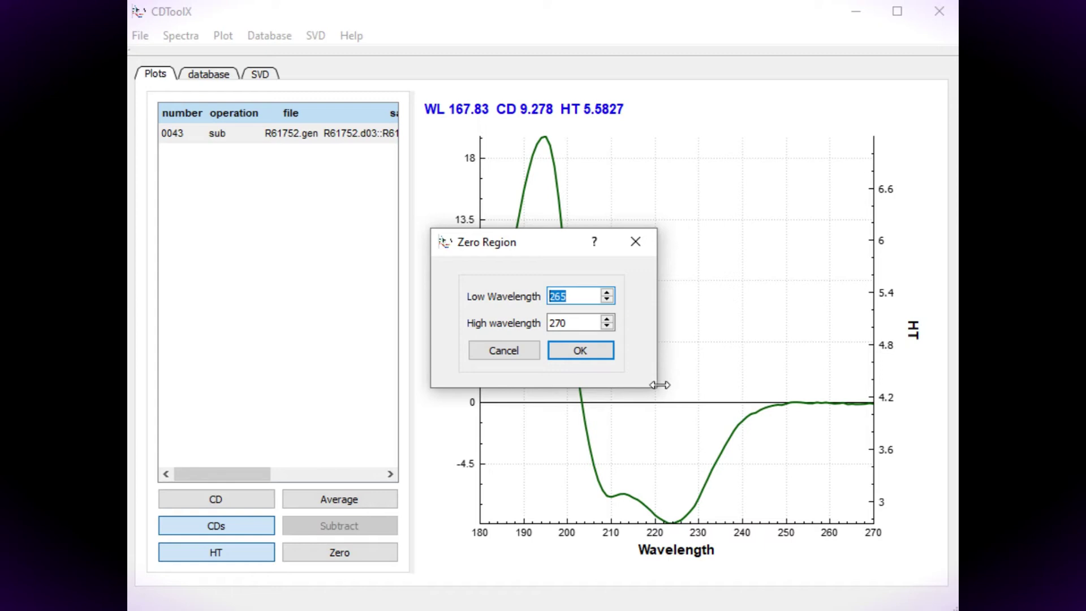
pyautogui.click(581, 348)
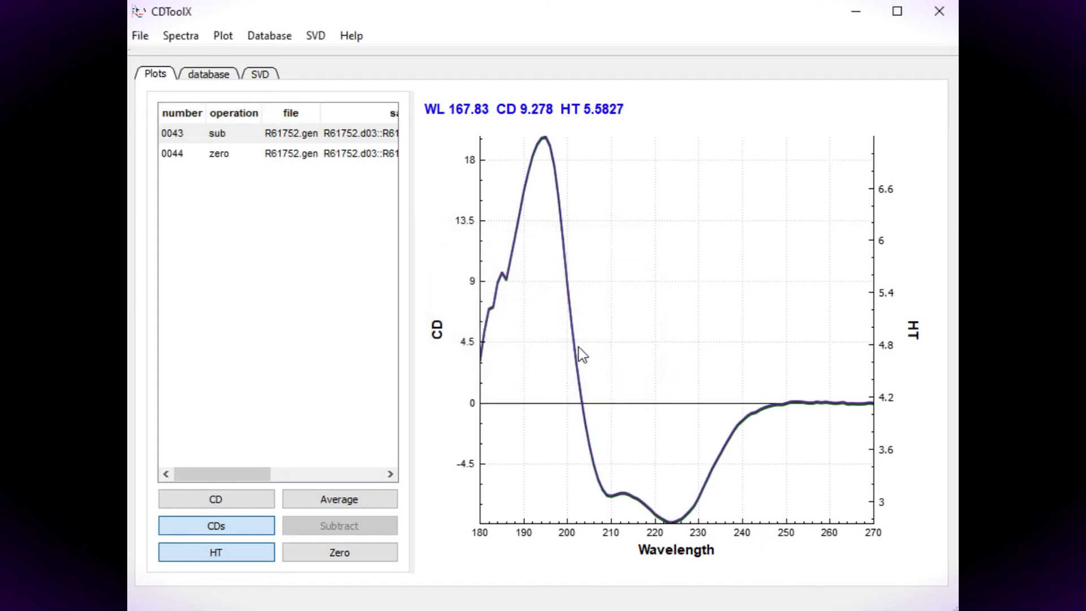
# Step: Delete the unzeroed subtracted spectrum, keeping only the zeroed R61752 spectrum
pyautogui.click(170, 133)
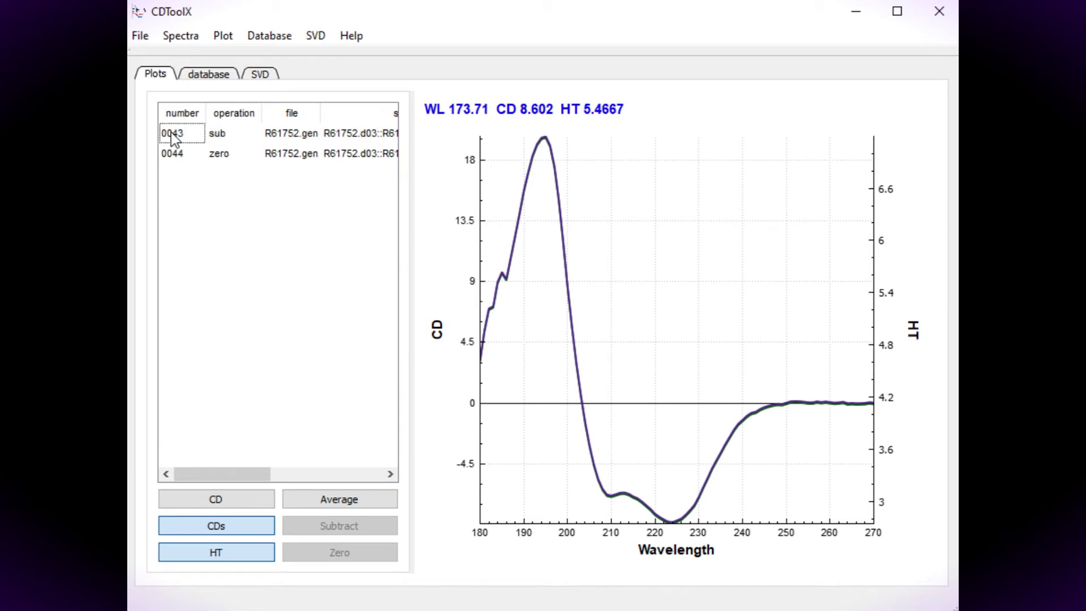
pyautogui.click(167, 133)
pyautogui.rightClick(167, 133)
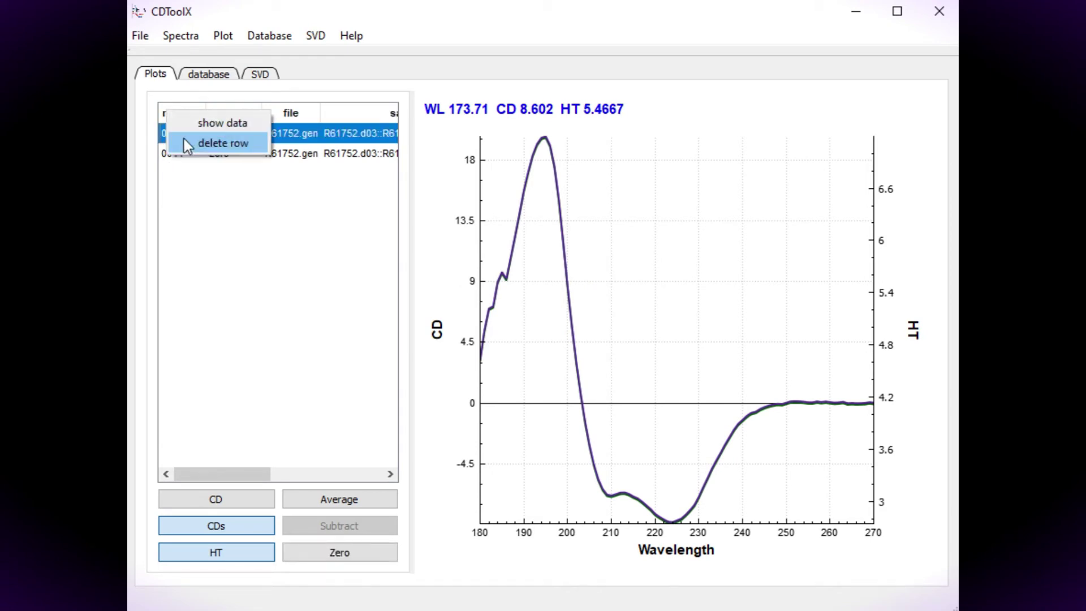
pyautogui.click(185, 140)
pyautogui.click(518, 351)
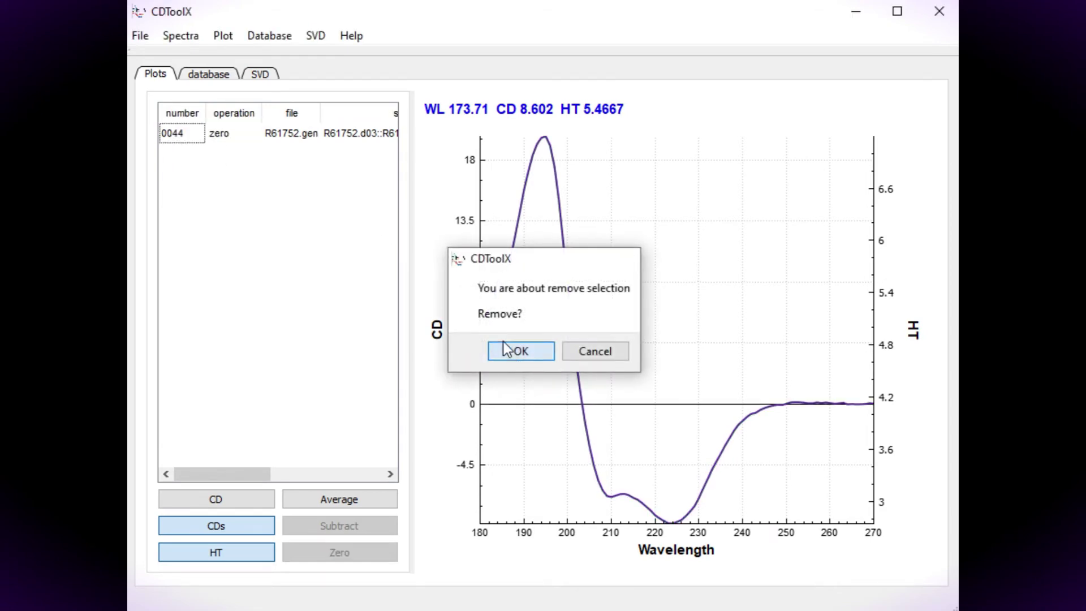
# Step: Save the zeroed spectrum as R61752 in gen format in the cdtoolx folder
pyautogui.click(236, 132)
pyautogui.click(140, 36)
pyautogui.click(168, 84)
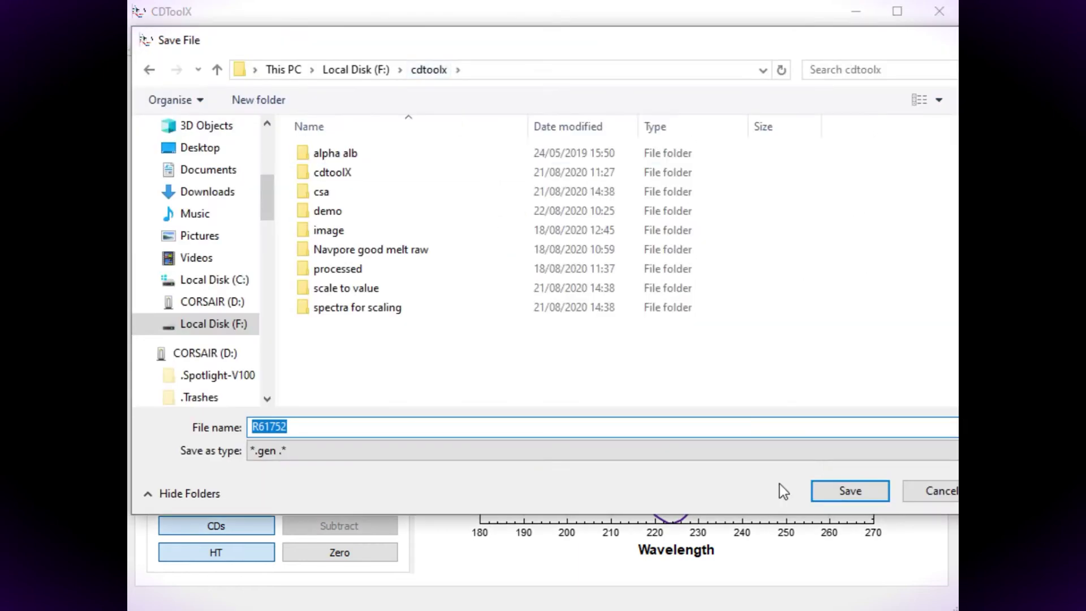
pyautogui.click(860, 496)
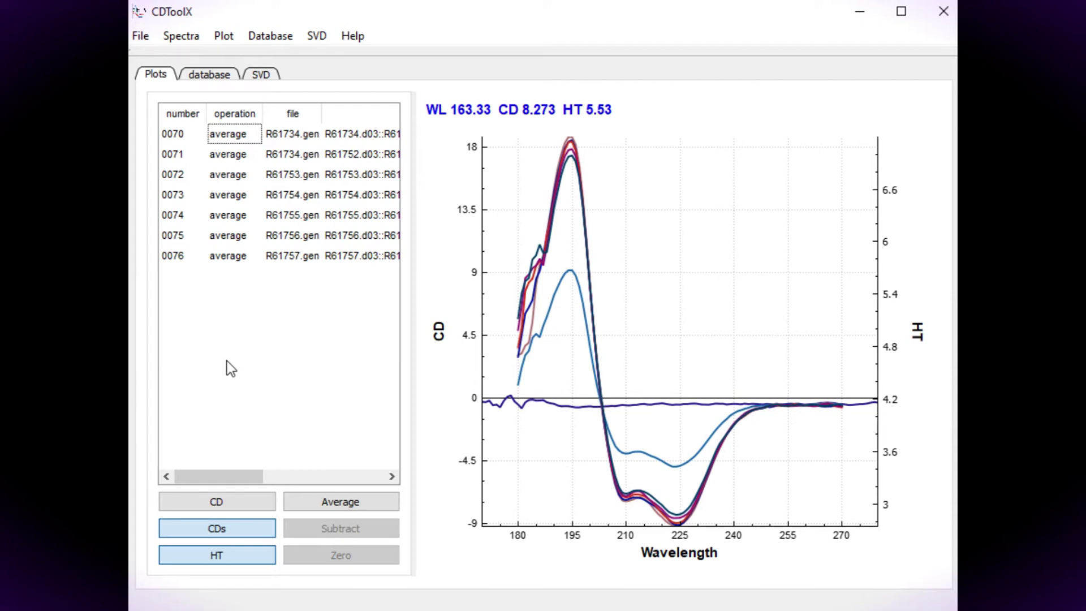
# Step: Subtract baseline spectrum 70 from averaged spectra 0071 to 0076 together, and delete those six averages
pyautogui.moveTo(236, 158); pyautogui.dragTo(230, 271)
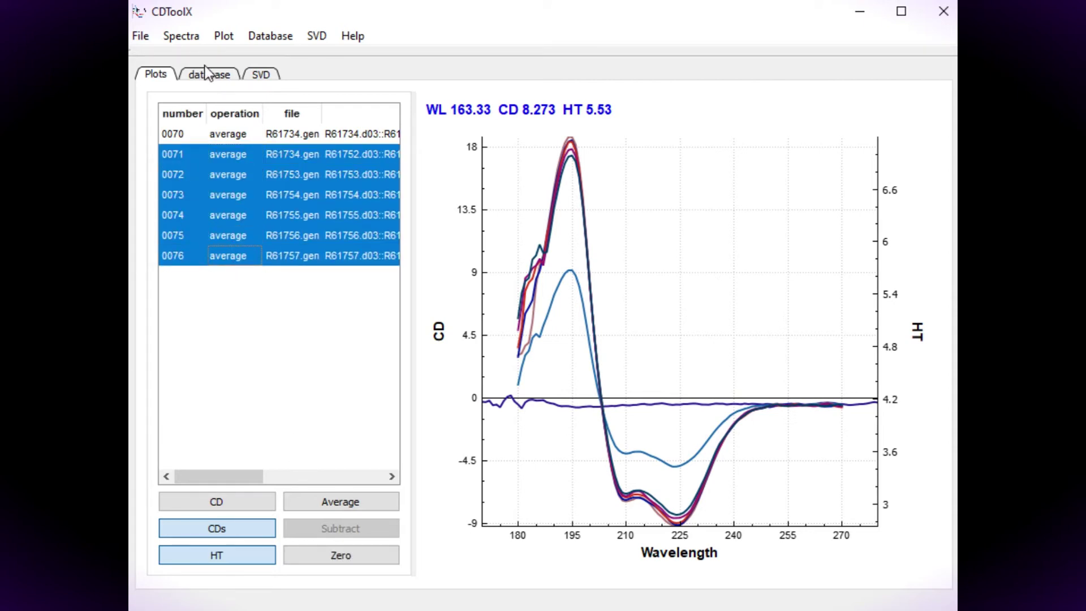
pyautogui.click(182, 35)
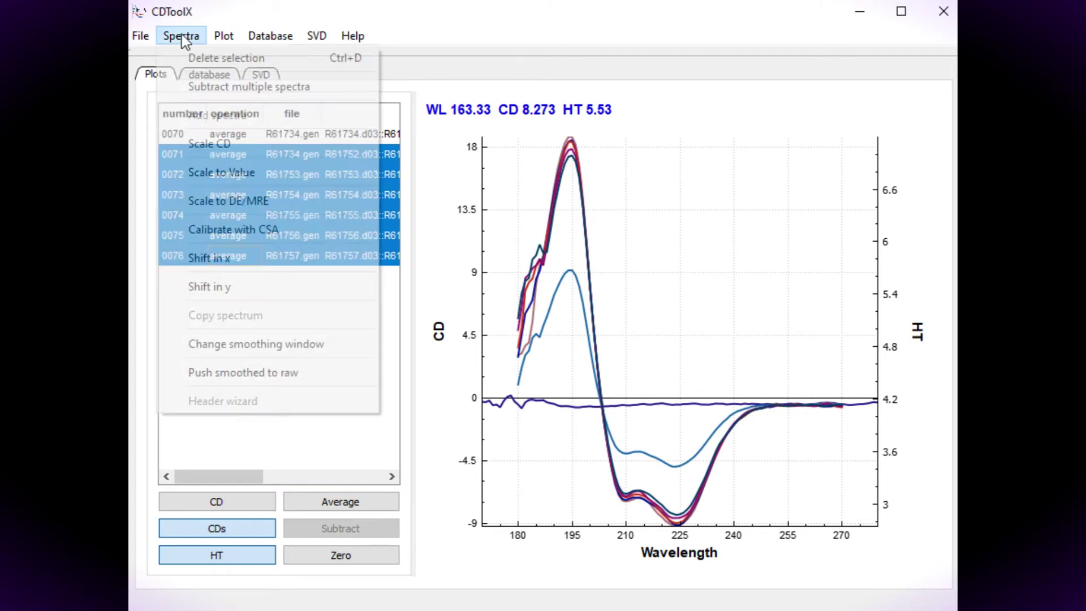
pyautogui.click(225, 87)
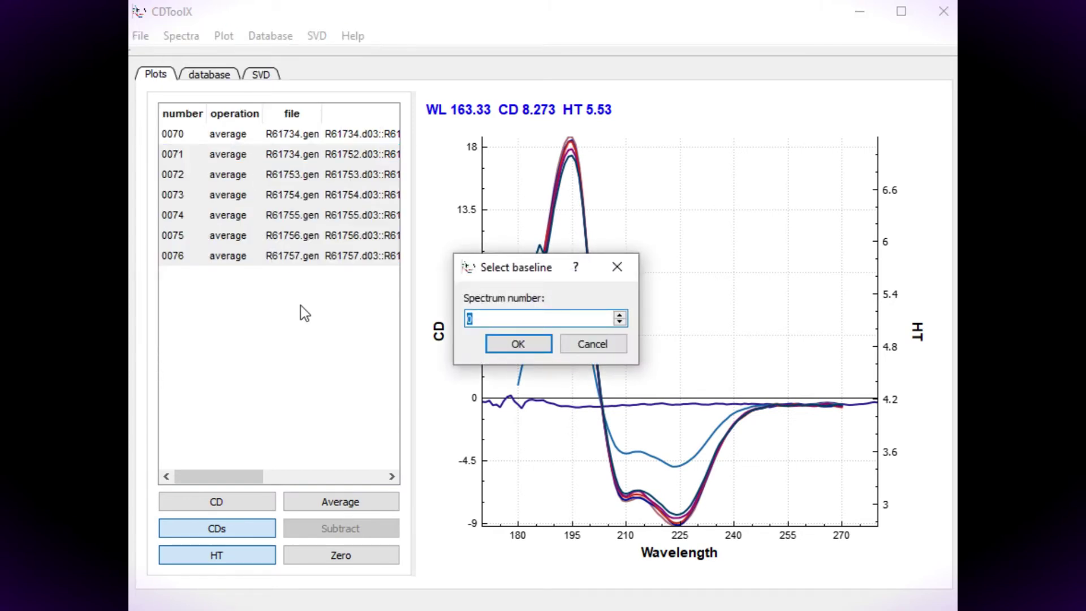
pyautogui.write('70')
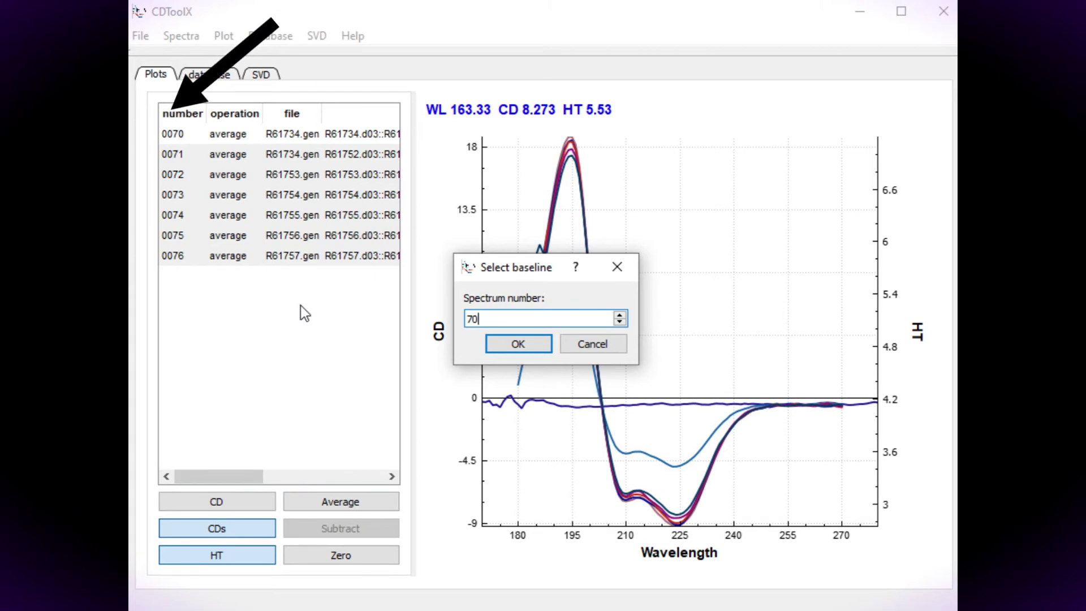
pyautogui.click(535, 347)
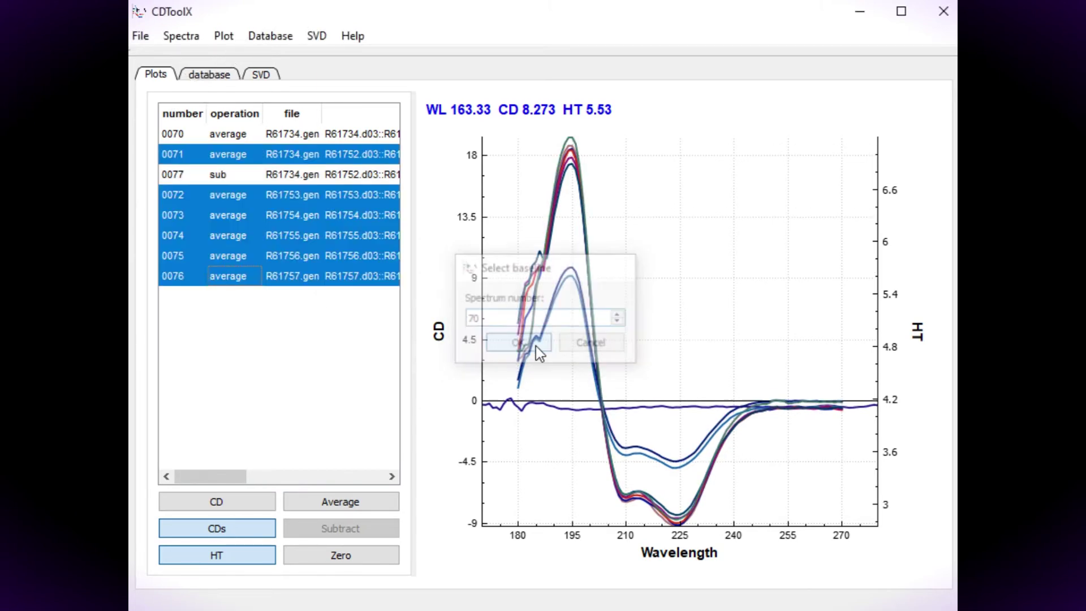
pyautogui.press('Delete')
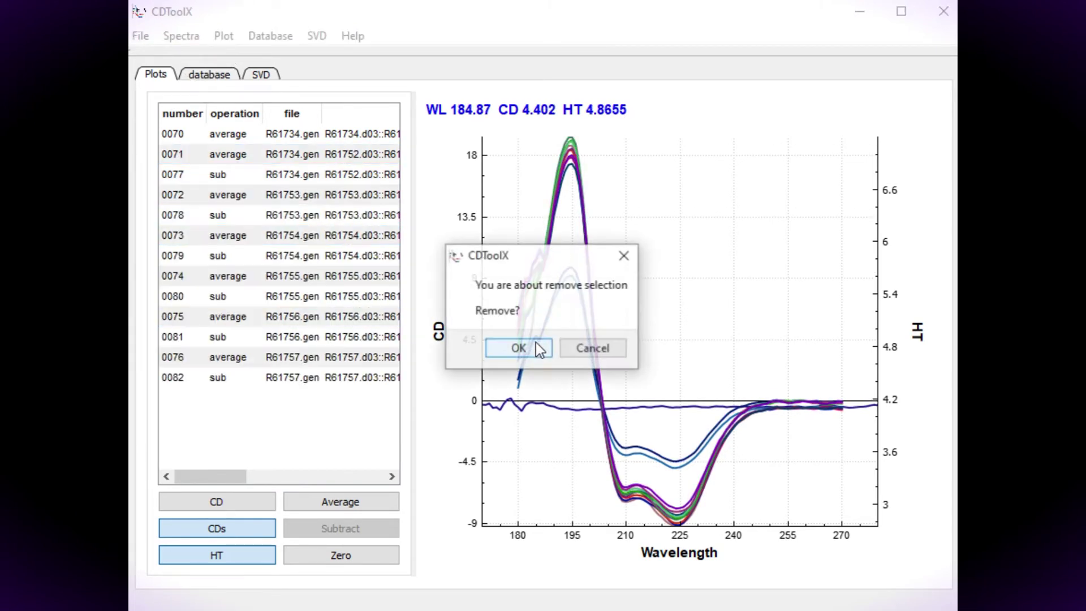
pyautogui.click(524, 341)
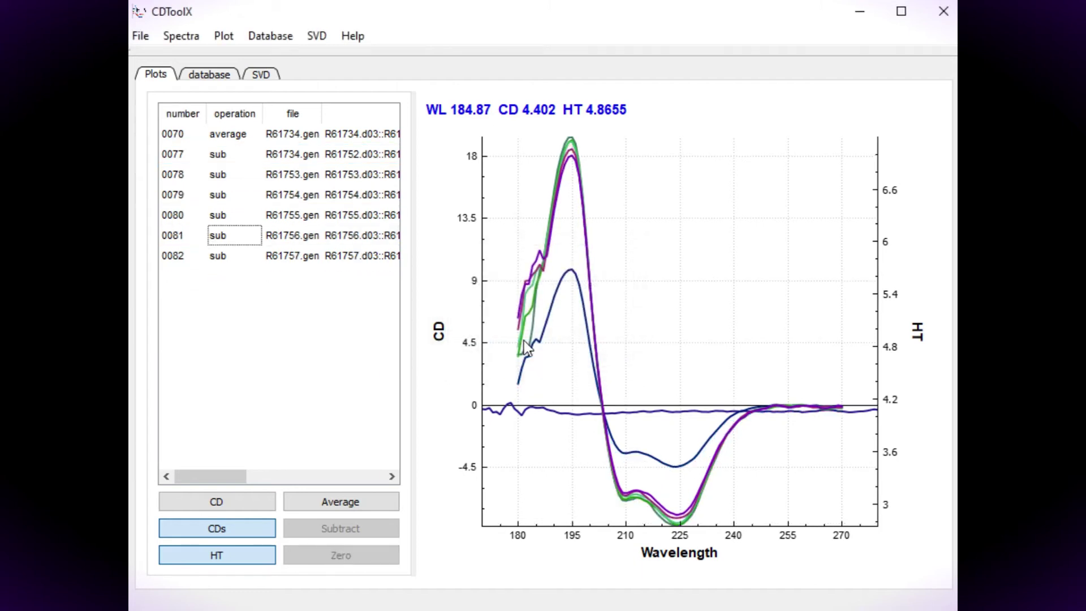
# Step: Zero the six subtracted spectra over the wavelength region 265 to 270, and delete their unzeroed versions
pyautogui.moveTo(260, 161); pyautogui.dragTo(354, 362)
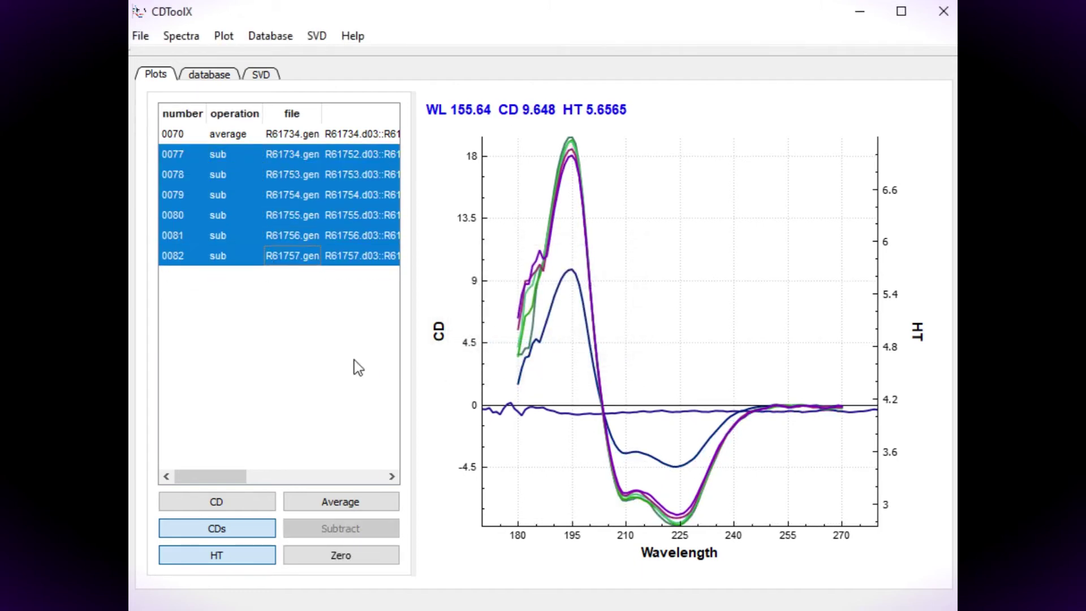
pyautogui.click(375, 557)
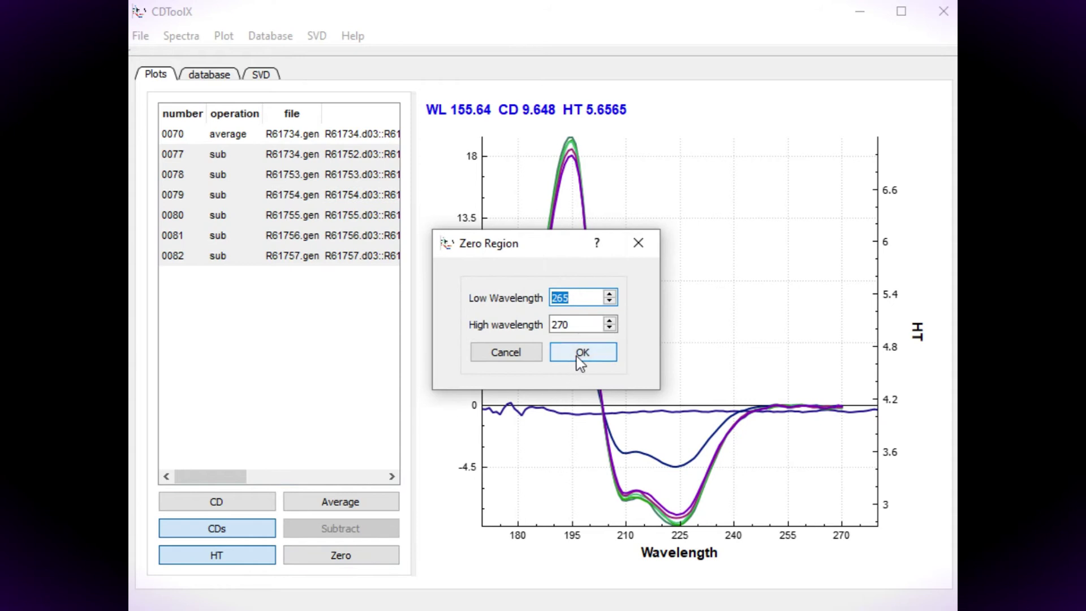
pyautogui.click(577, 353)
pyautogui.press('Delete')
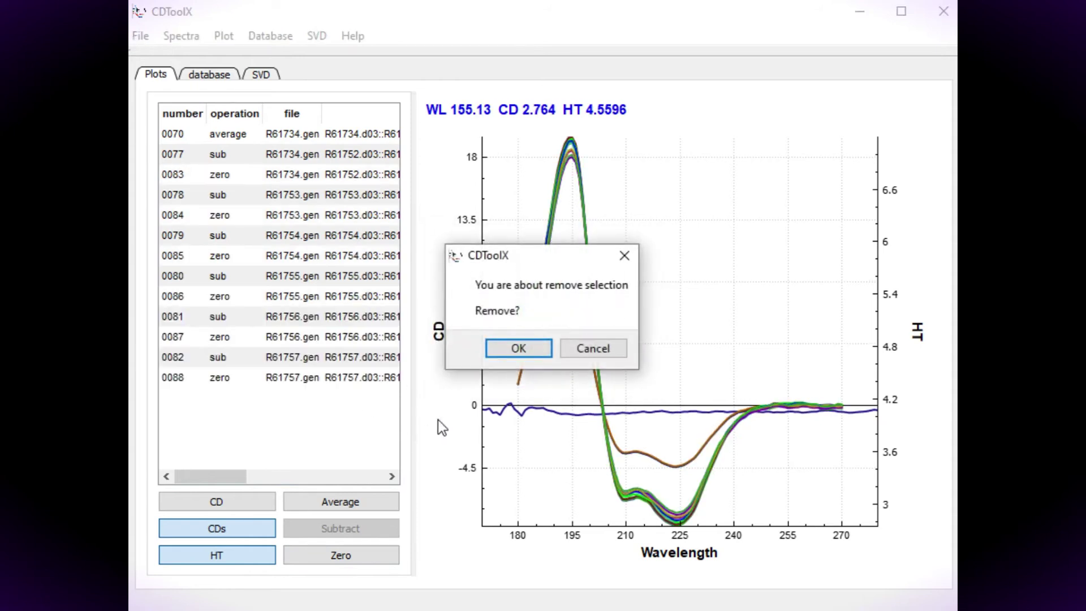
pyautogui.click(517, 348)
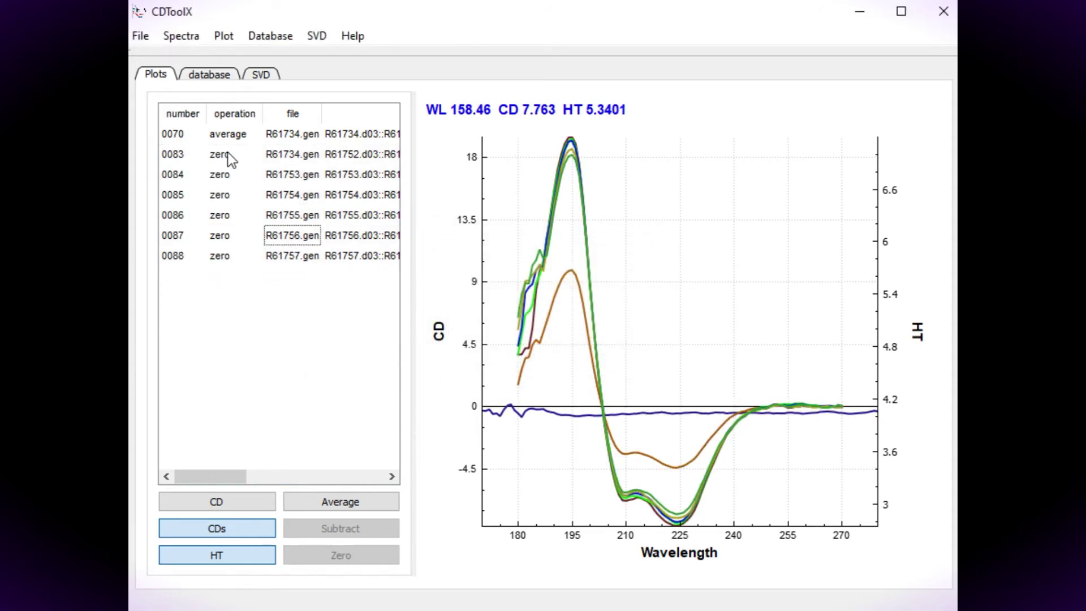
# Step: Save the six zeroed spectra together into the folder cdtoox -21082020 on the D: drive
pyautogui.moveTo(227, 156); pyautogui.dragTo(224, 256)
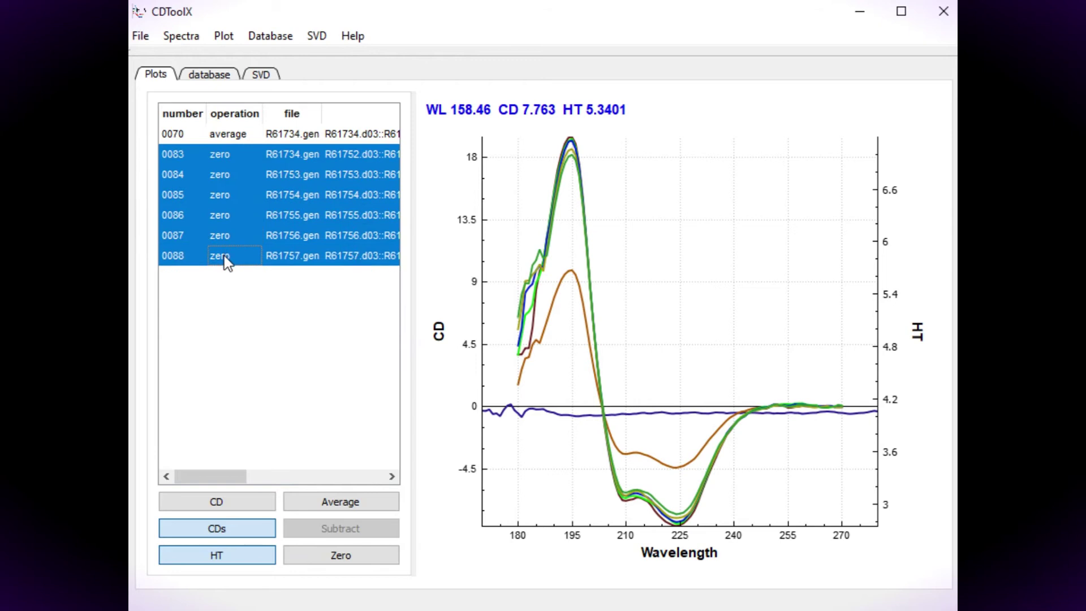
pyautogui.click(143, 37)
pyautogui.click(190, 113)
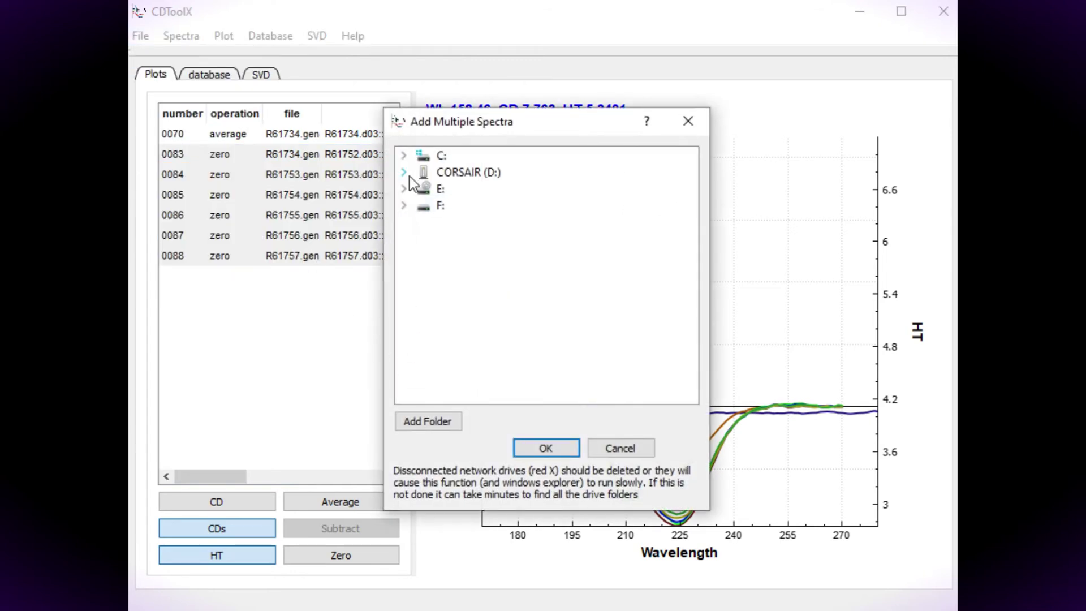
pyautogui.click(404, 173)
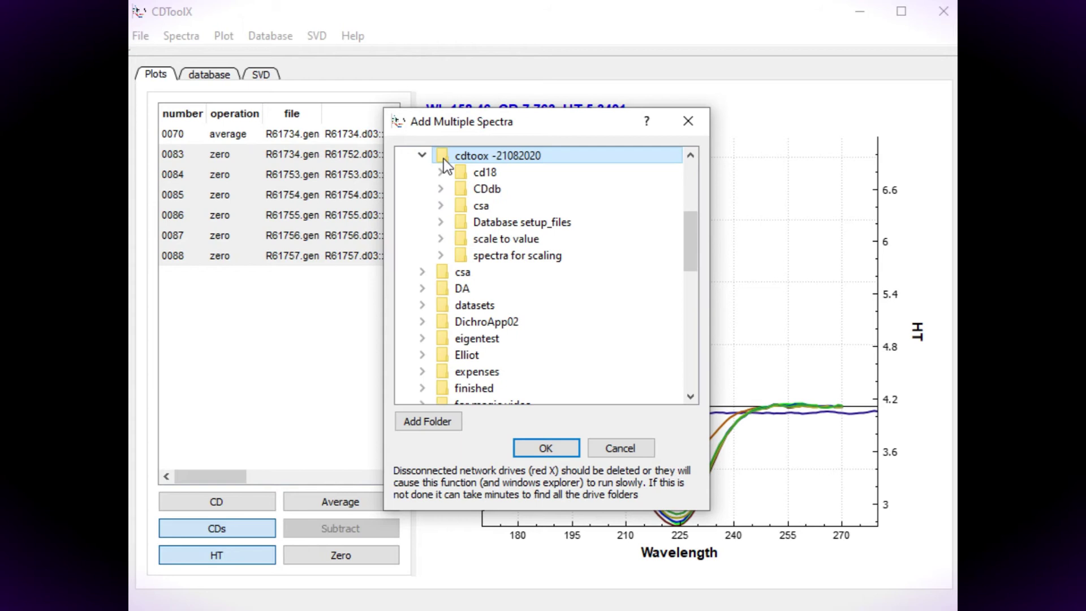
pyautogui.click(552, 447)
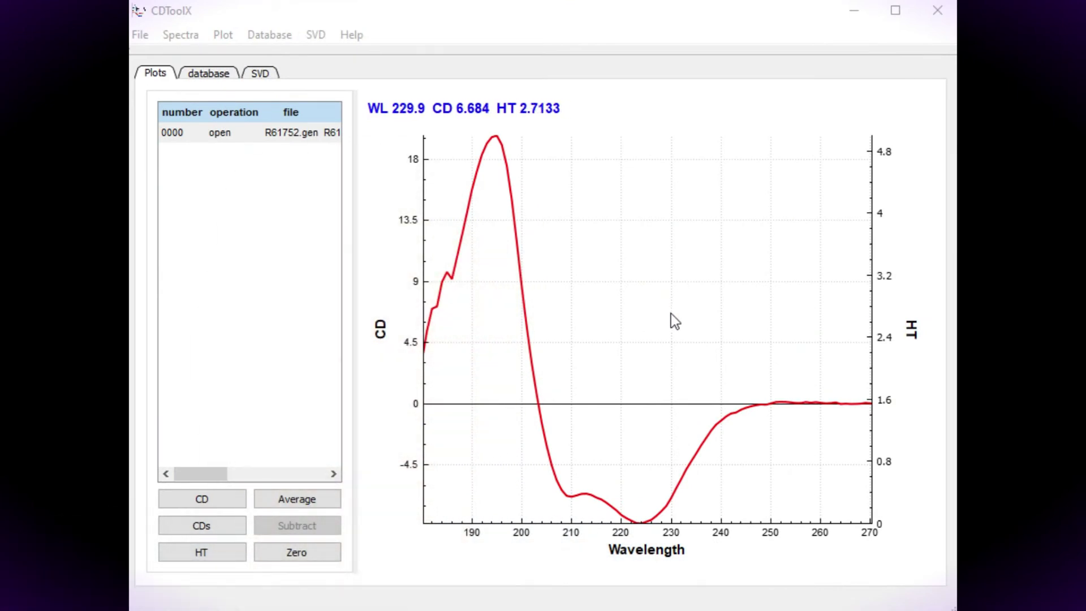
# Step: Show error bars of 1 standard deviation at an interval of 3 on the R61752 curve
pyautogui.click(517, 231)
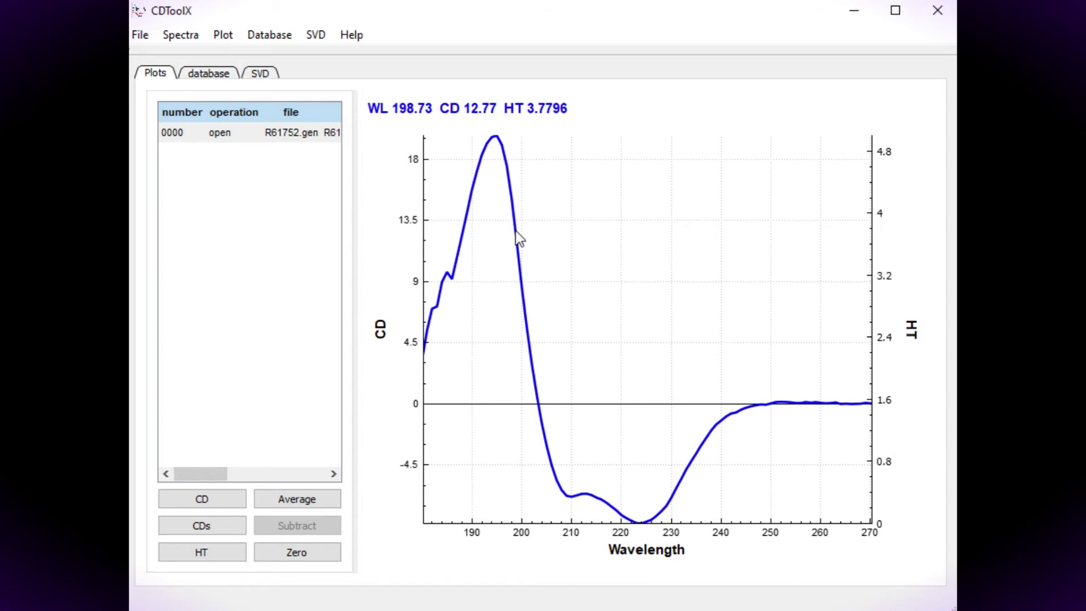
pyautogui.rightClick(515, 231)
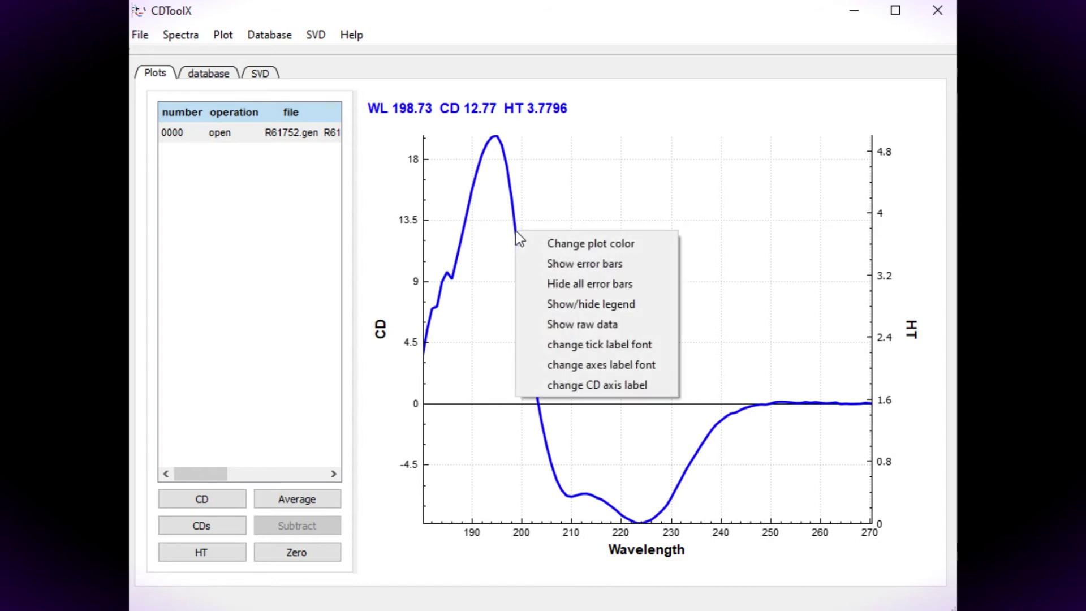
pyautogui.click(570, 267)
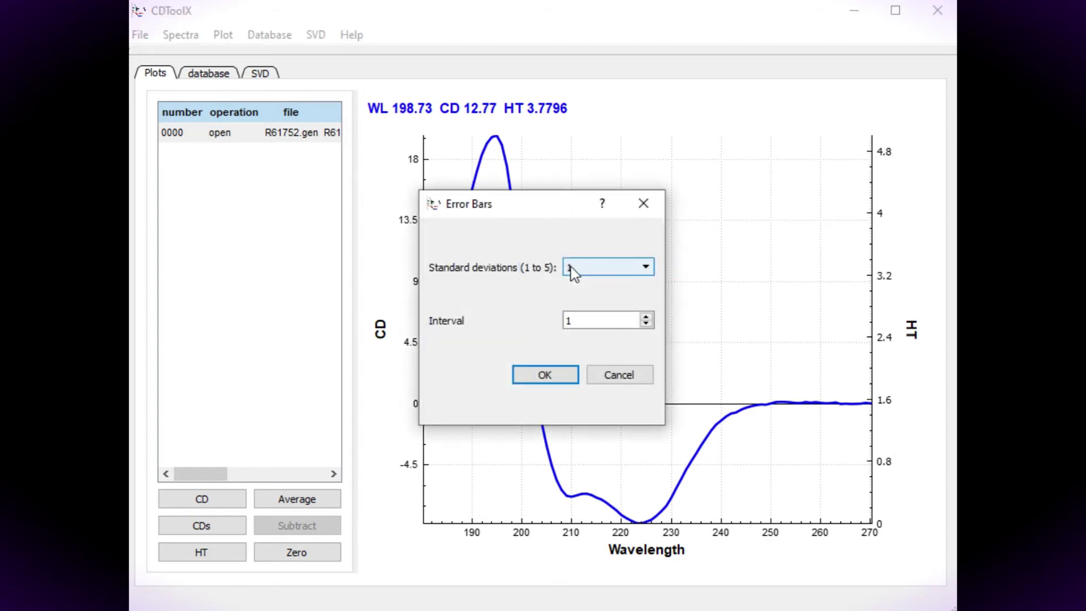
pyautogui.click(650, 267)
pyautogui.click(650, 267)
pyautogui.click(645, 315)
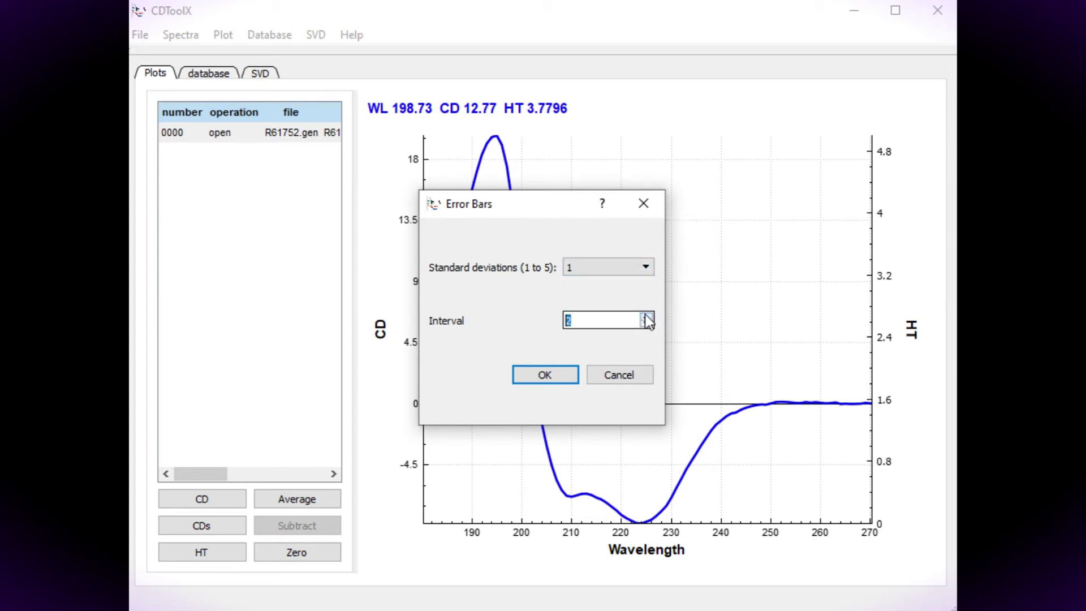
pyautogui.click(645, 315)
pyautogui.click(545, 375)
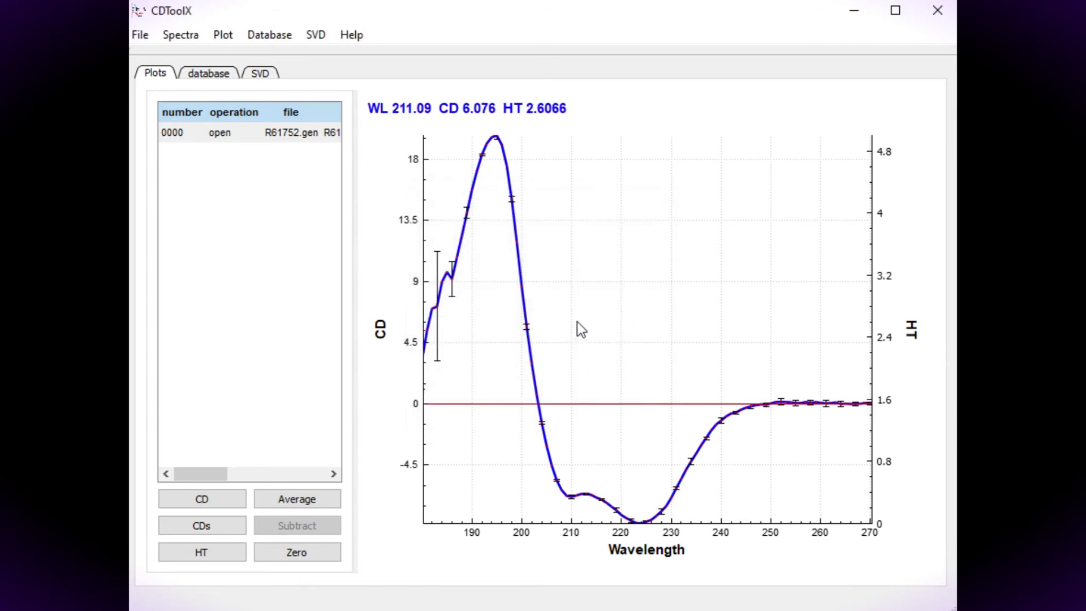
# Step: Inspect the error bars up close, and hide all error bars on the plot
pyautogui.scroll(2, 578, 320)
pyautogui.scroll(1, 578, 319)
pyautogui.moveTo(543, 200); pyautogui.dragTo(704, 429)
pyautogui.doubleClick(693, 389)
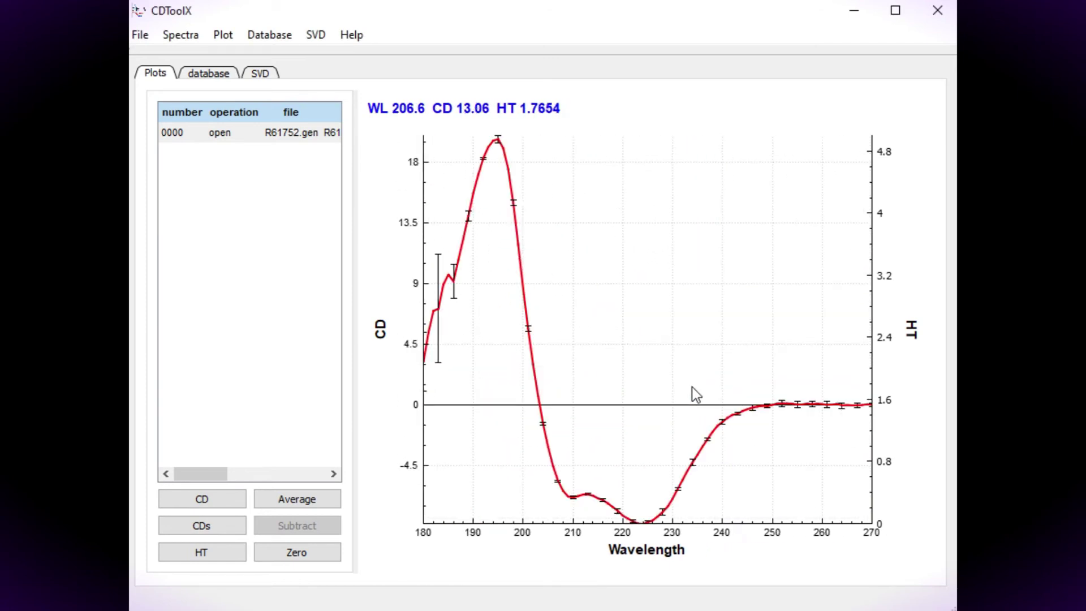
pyautogui.rightClick(599, 319)
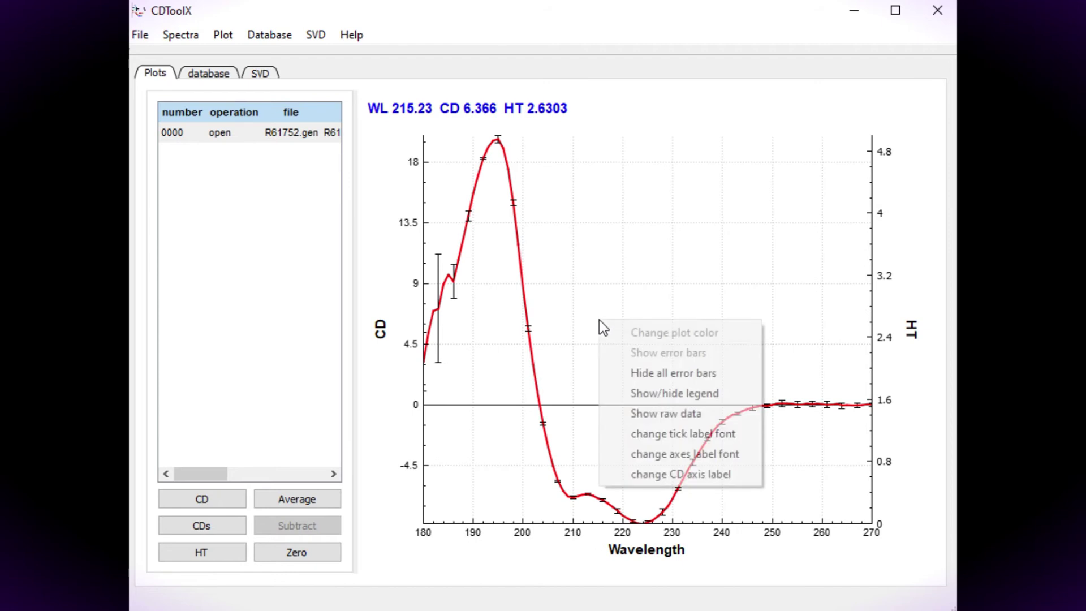
pyautogui.click(669, 372)
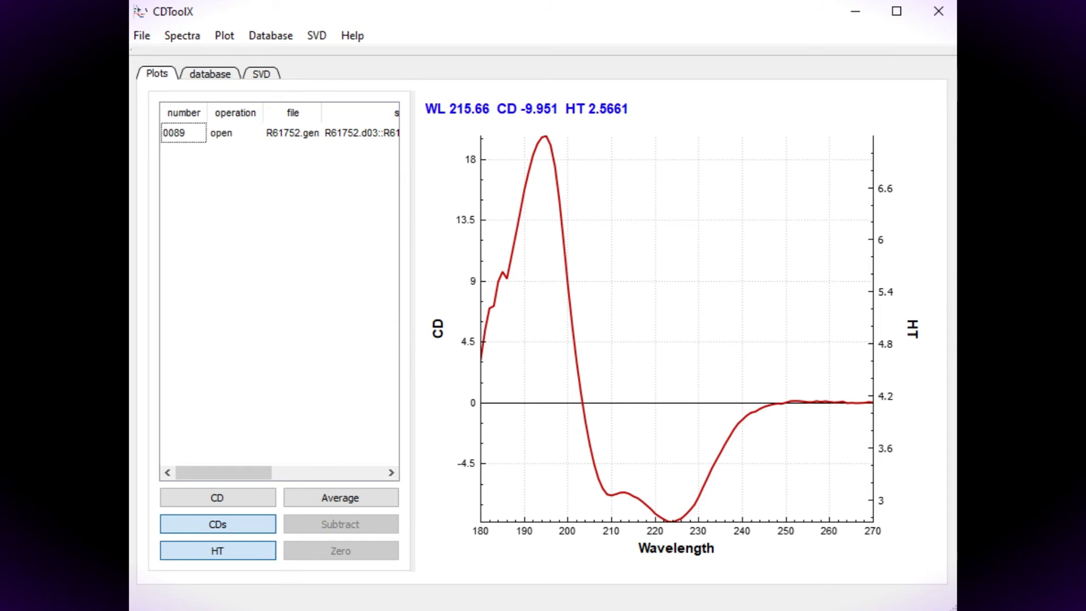
# Step: Scale the opened R61752 spectrum to delta epsilon with concentration 0.8 mg/ml, path length 0.05 mm and MRW 113
pyautogui.click(186, 128)
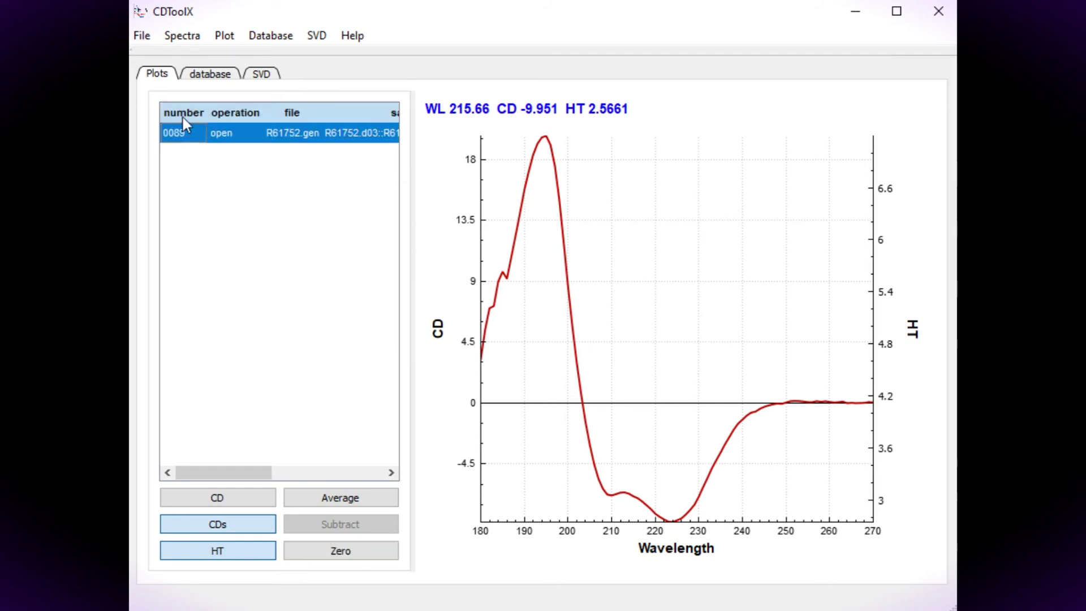
pyautogui.click(180, 40)
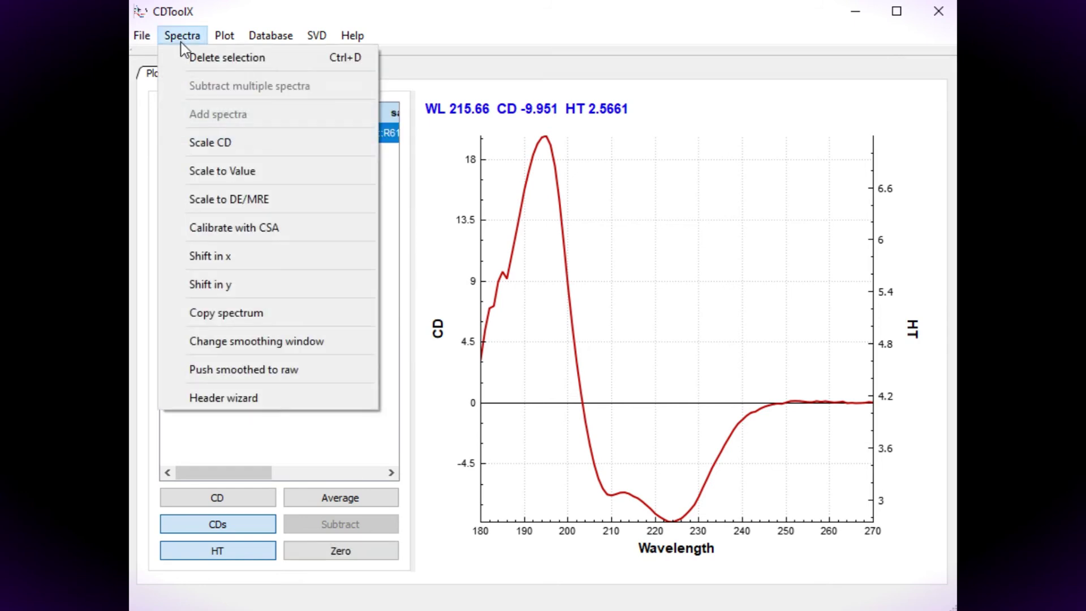
pyautogui.click(249, 201)
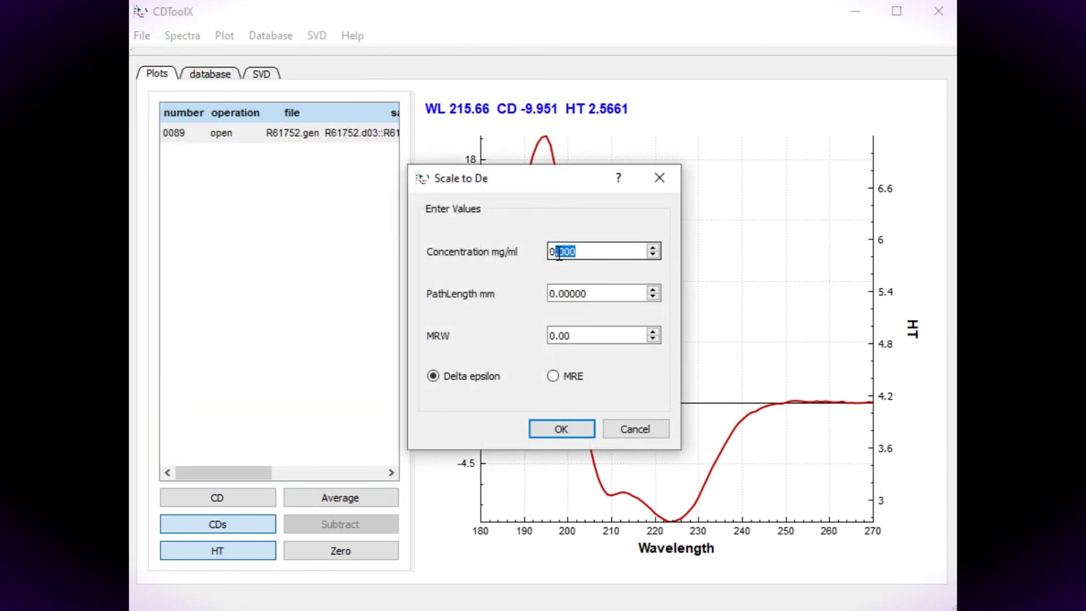
pyautogui.write('8')
pyautogui.press('BackSpace')
pyautogui.click(594, 293)
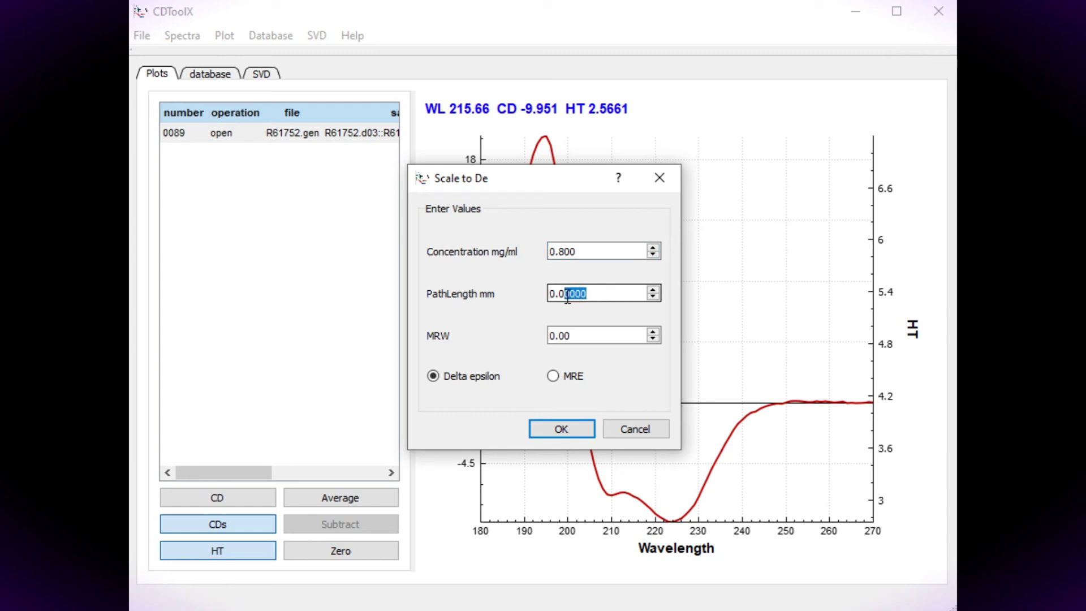
pyautogui.write('5')
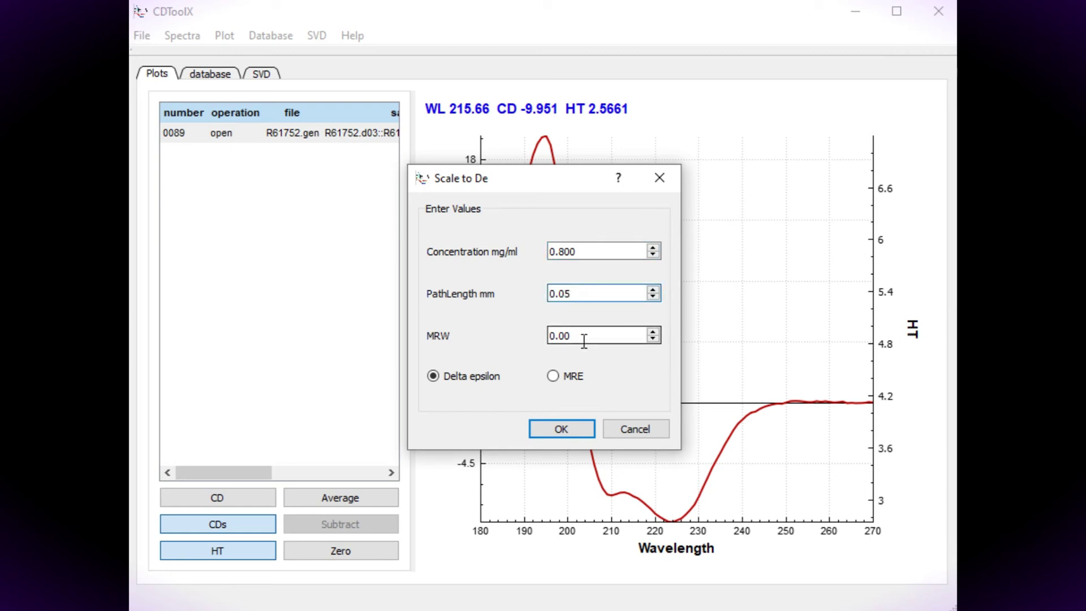
pyautogui.write('113')
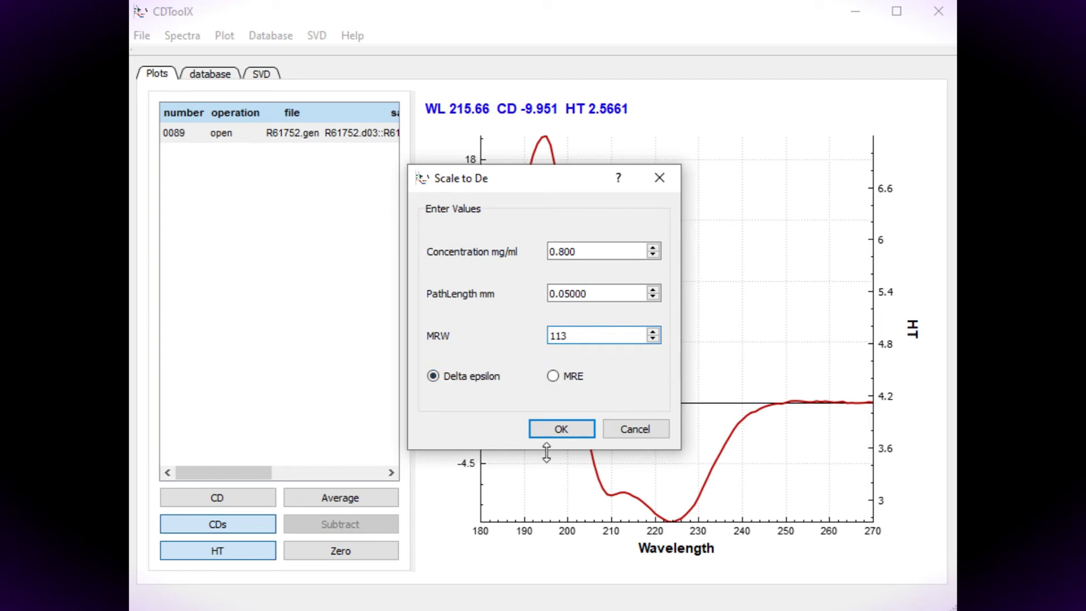
pyautogui.click(560, 429)
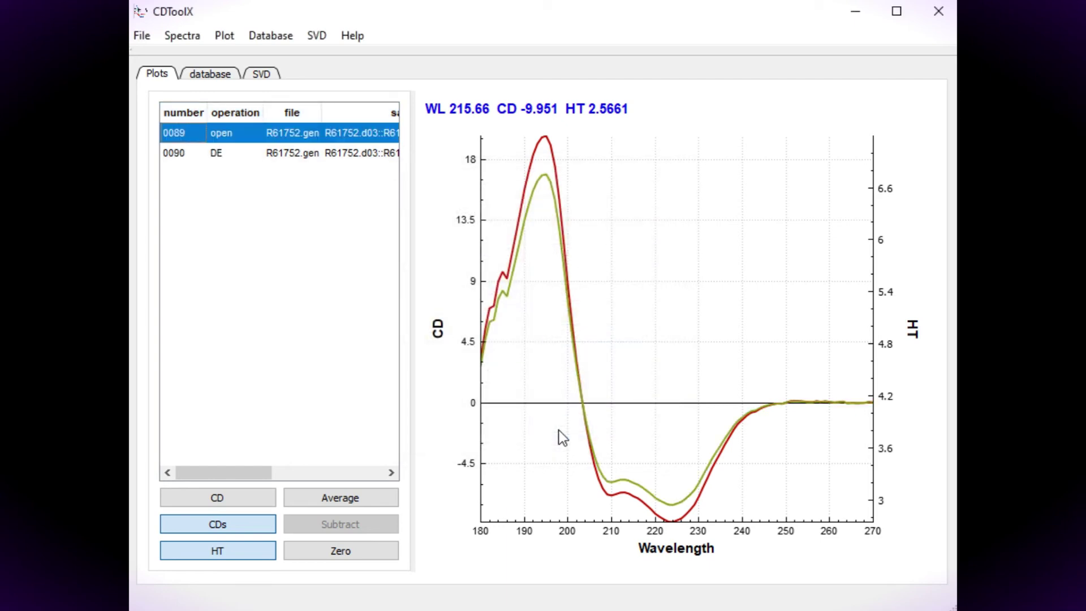
# Step: Scale the opened R61752 spectrum to MRE using the same concentration, path length and MRW
pyautogui.click(183, 35)
pyautogui.click(196, 49)
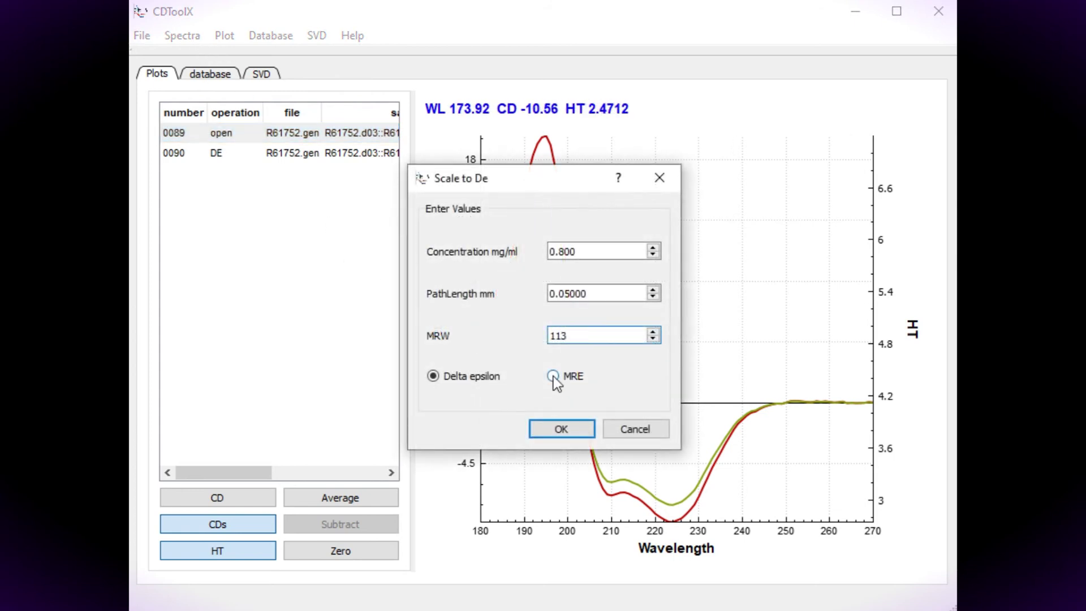
pyautogui.click(553, 376)
pyautogui.click(556, 427)
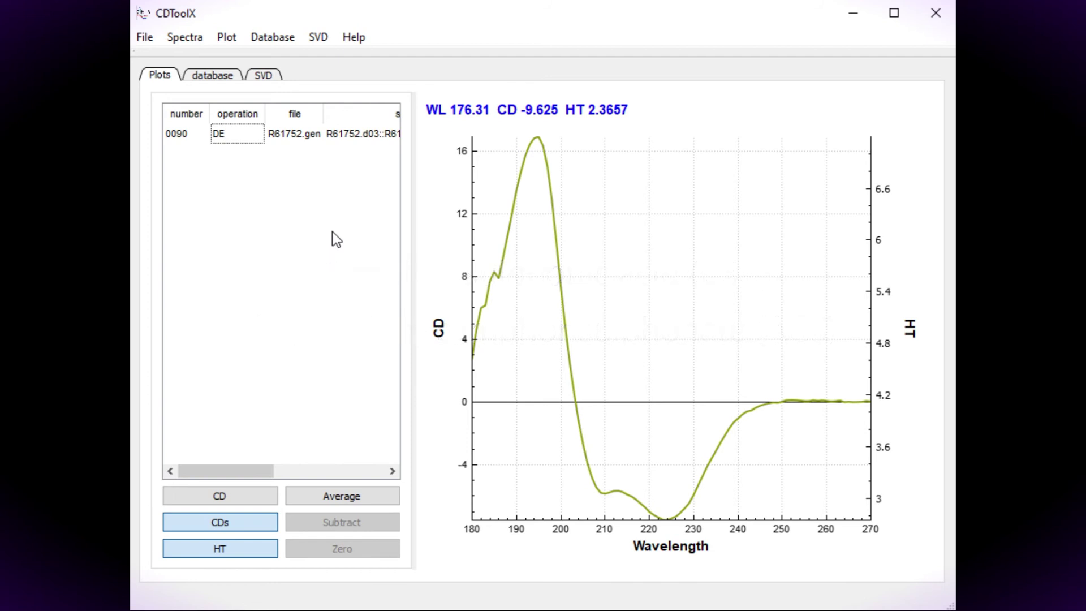
# Step: Open the CSA spectrum file R60392 from the csa folder
pyautogui.click(147, 41)
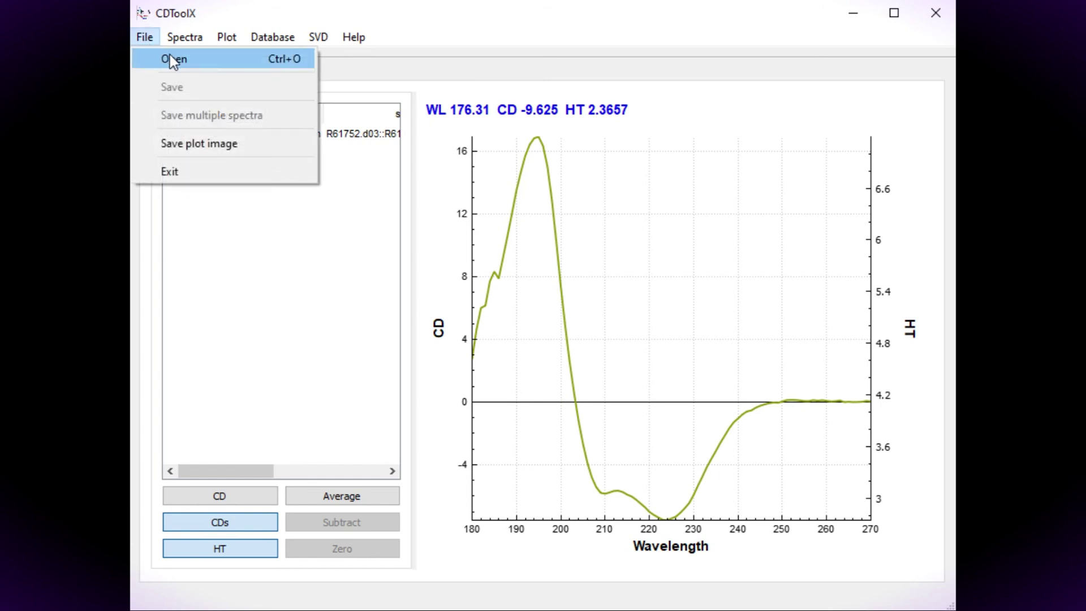
pyautogui.click(171, 57)
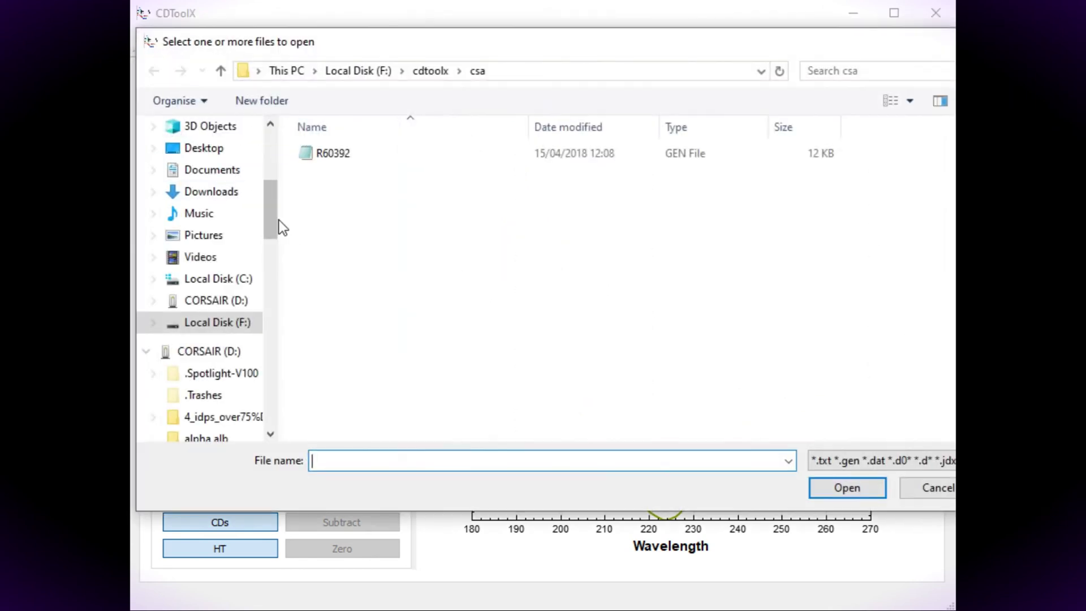
pyautogui.click(334, 154)
pyautogui.click(834, 488)
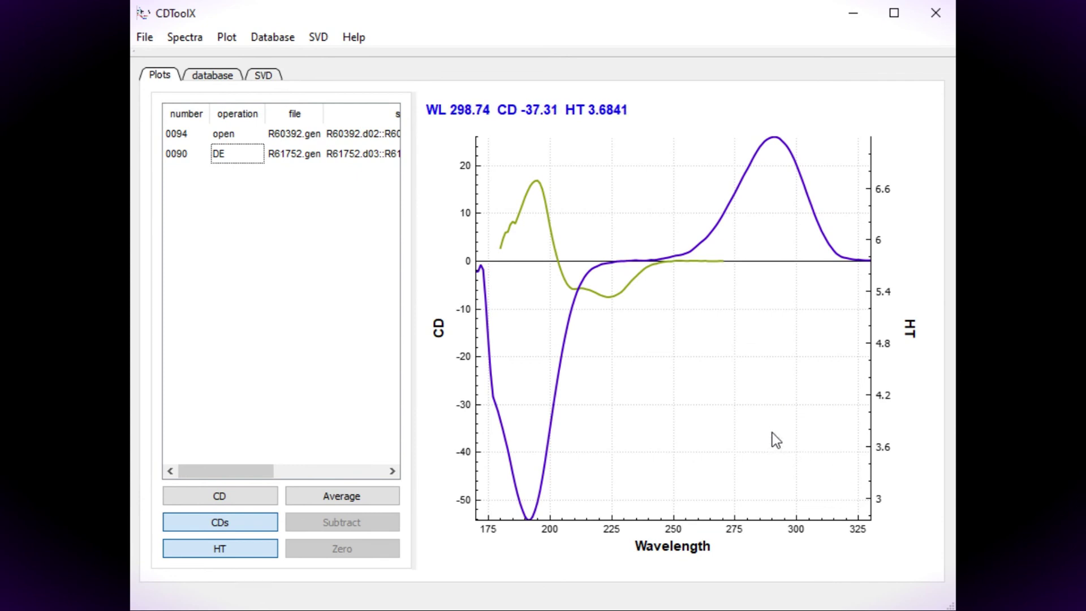
# Step: Read the CD signal at the R60392 curve's peak near 290 nm and trough near 190 nm, and hide that curve
pyautogui.scroll(5, 735, 401)
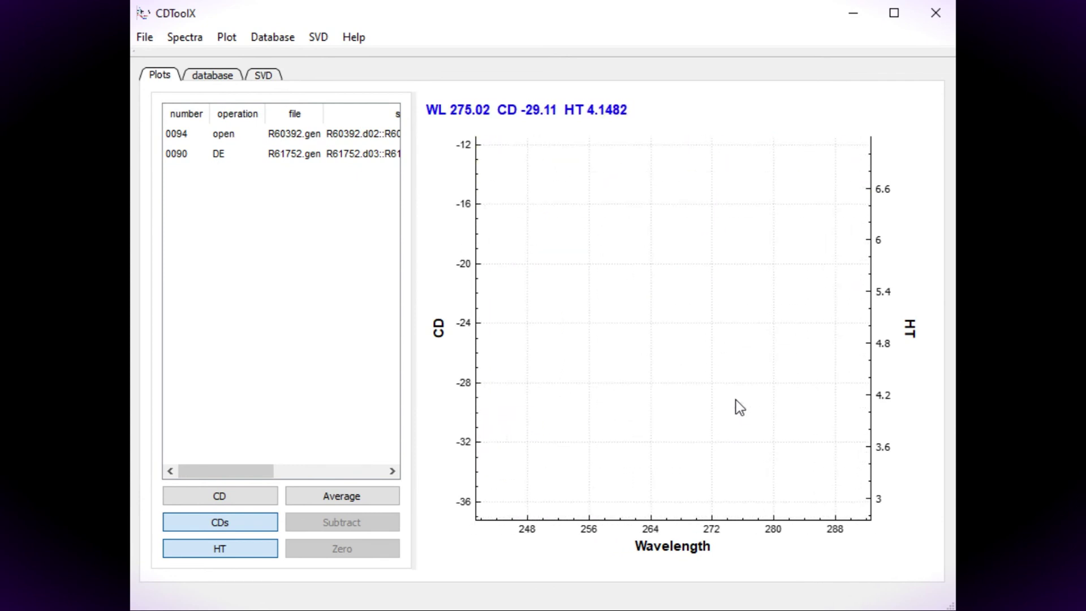
pyautogui.moveTo(736, 400)
pyautogui.mouseDown()
pyautogui.moveTo(713, 362)
pyautogui.moveTo(721, 605)
pyautogui.moveTo(613, 566)
pyautogui.moveTo(699, 422)
pyautogui.moveTo(718, 329)
pyautogui.mouseUp()
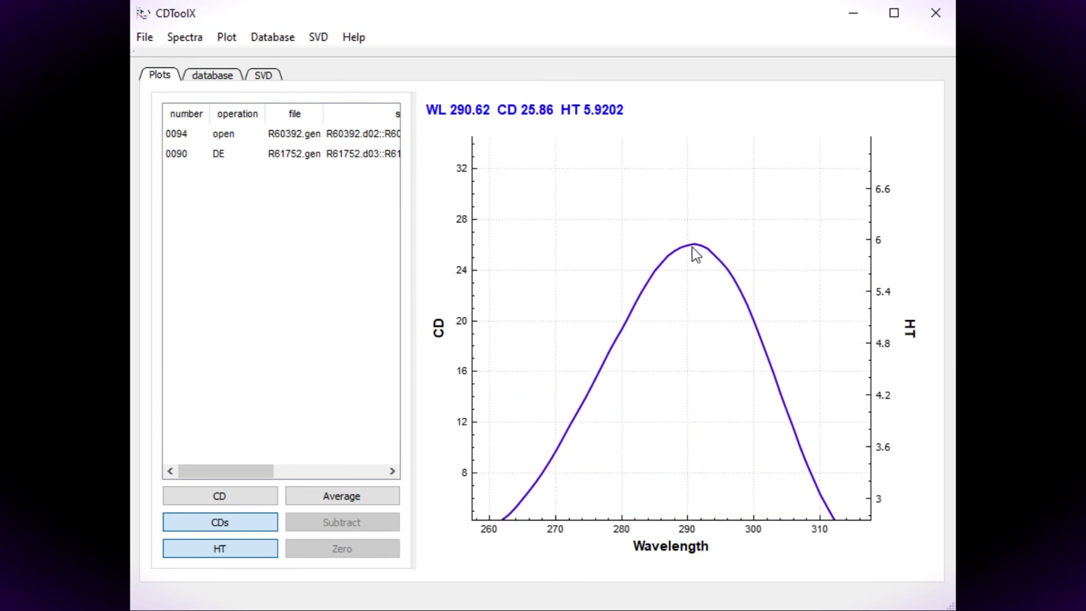
pyautogui.moveTo(632, 459); pyautogui.dragTo(722, 283)
pyautogui.rightClick(633, 458)
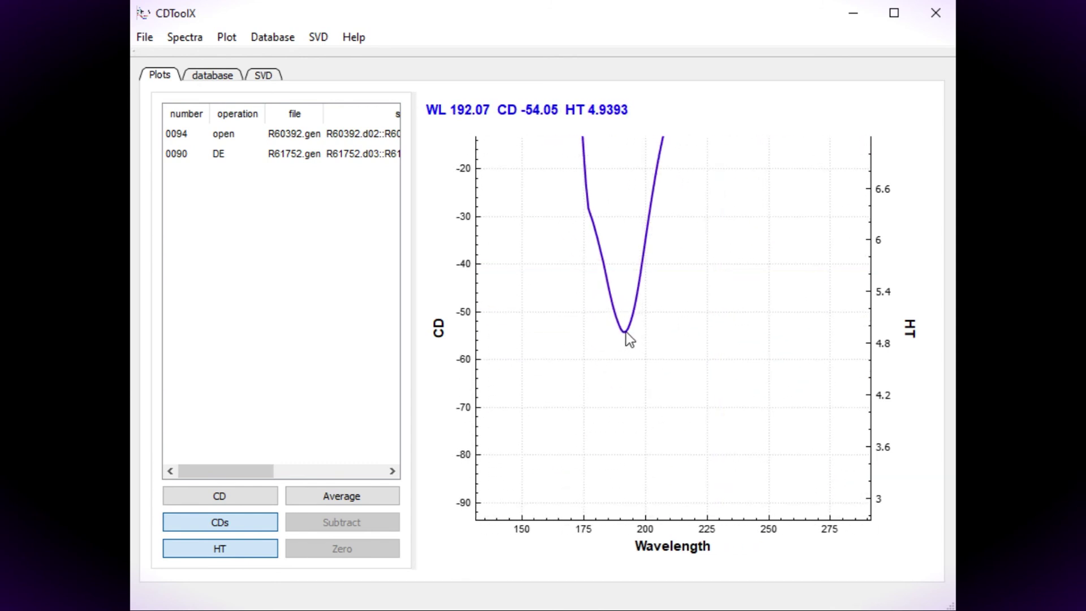
pyautogui.click(697, 354)
pyautogui.rightClick(697, 356)
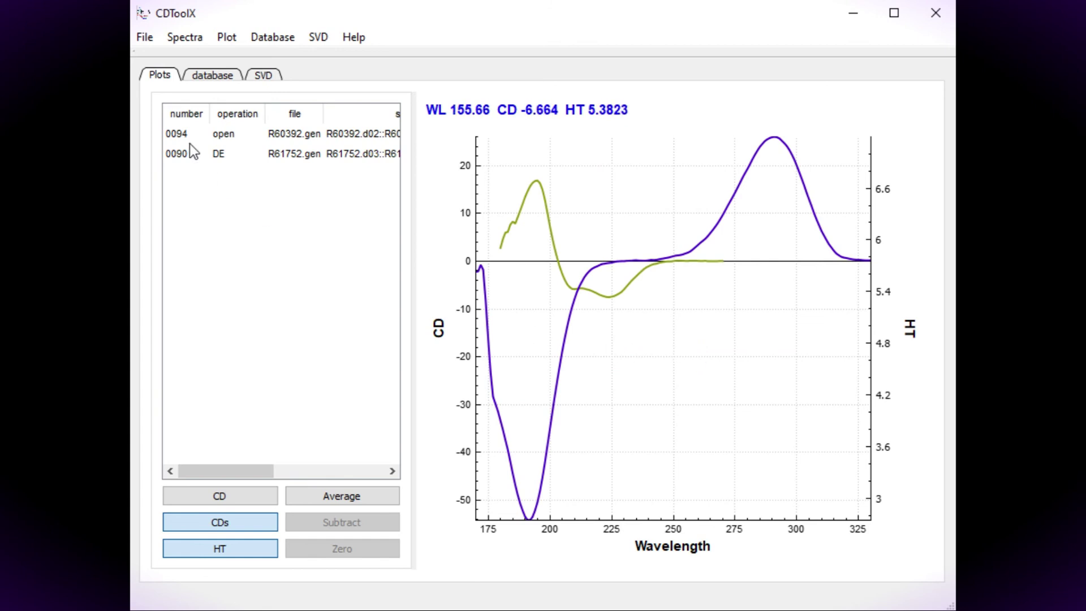
pyautogui.click(227, 134)
pyautogui.click(234, 524)
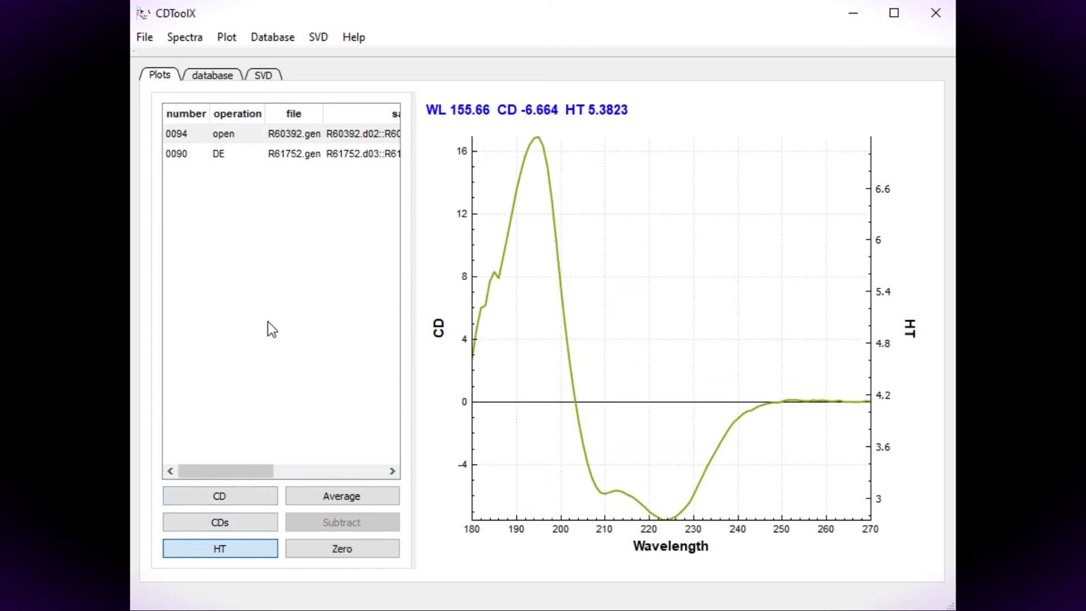
# Step: Calibrate the R61752 DE spectrum to CSA with concentration 7.7 mg/ml, pathlength 0.1 mm, signal 25.1 at 290 nm and -54.3 at 190 nm
pyautogui.click(238, 159)
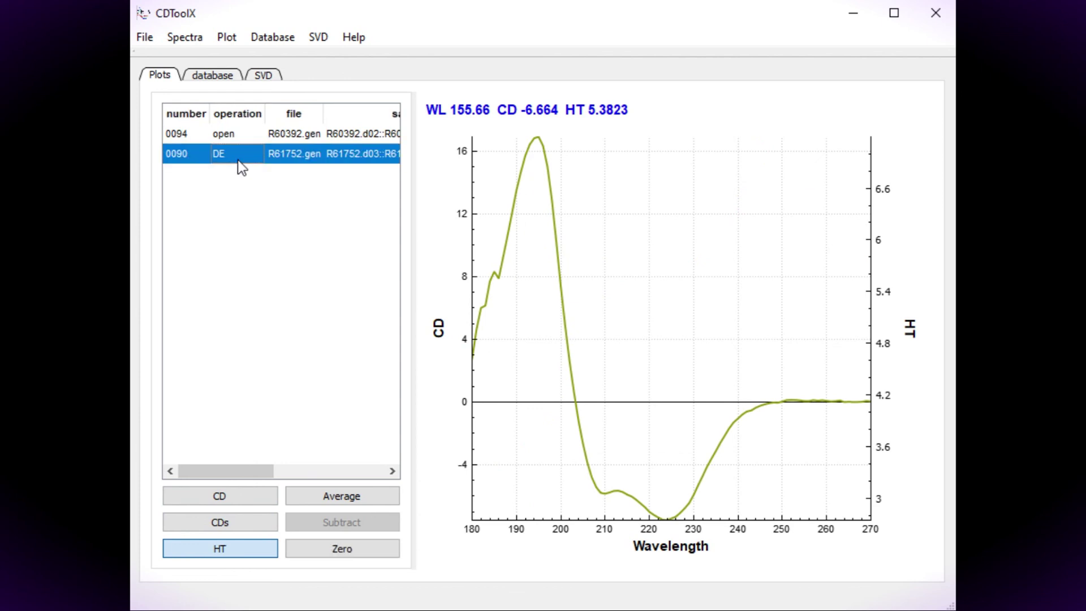
pyautogui.click(191, 36)
pyautogui.click(245, 228)
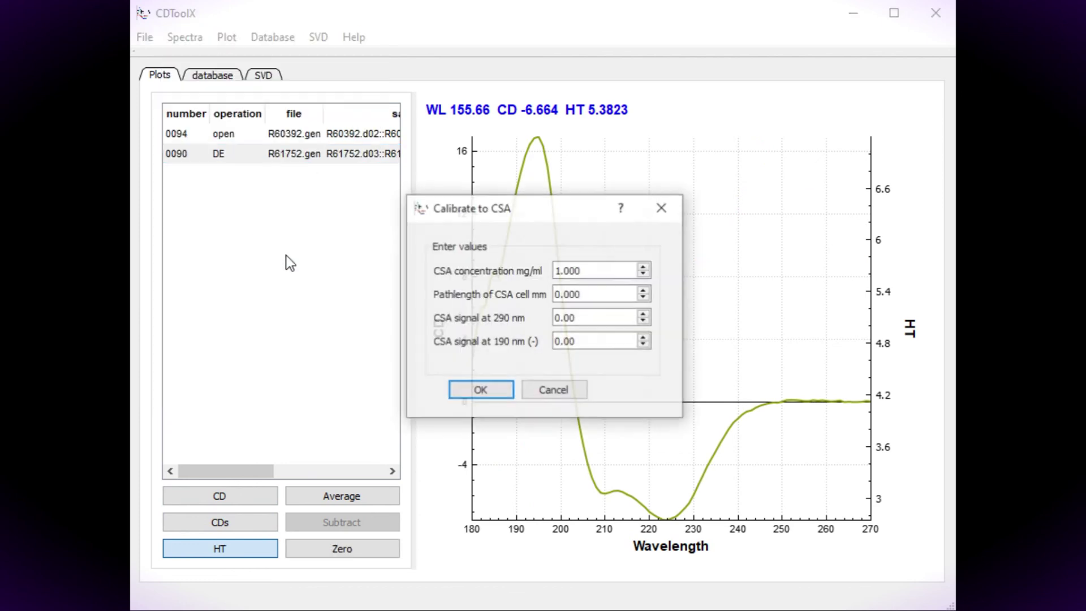
pyautogui.moveTo(585, 271); pyautogui.dragTo(528, 272)
pyautogui.write('7.7')
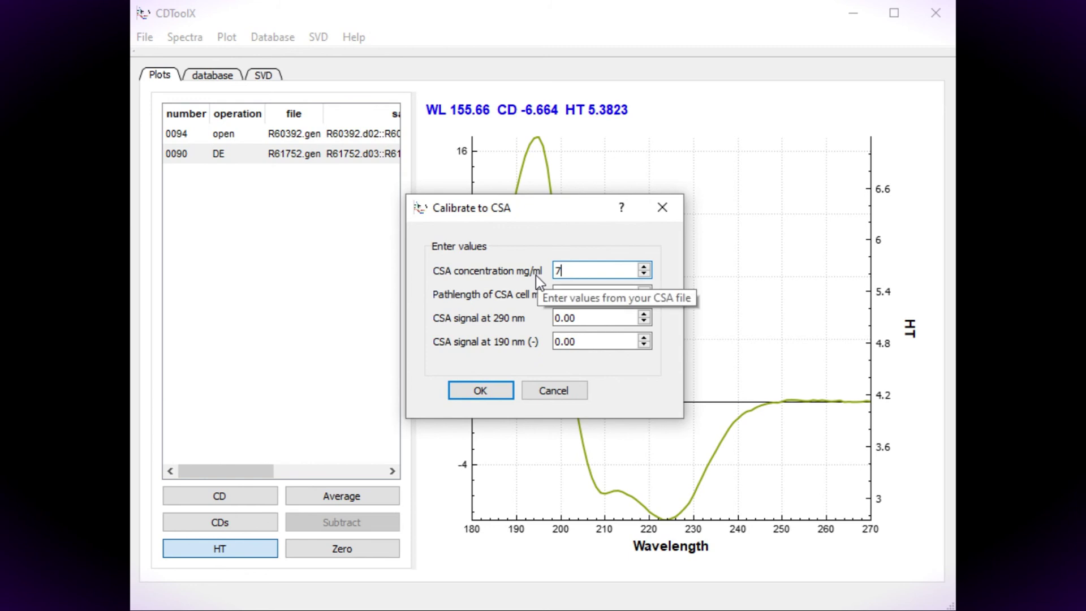
pyautogui.click(587, 299)
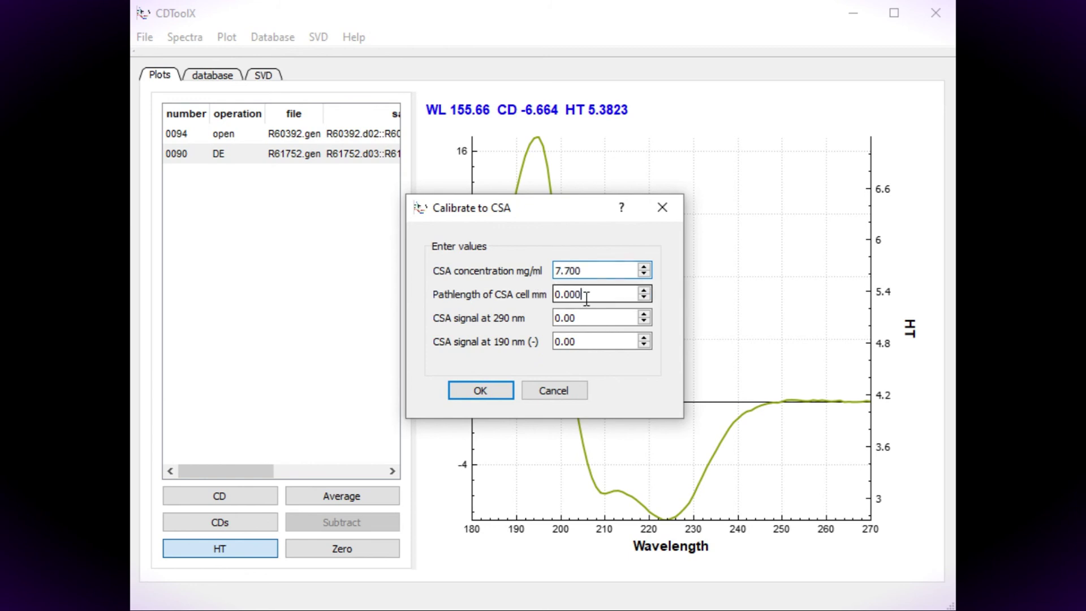
pyautogui.press('Tab')
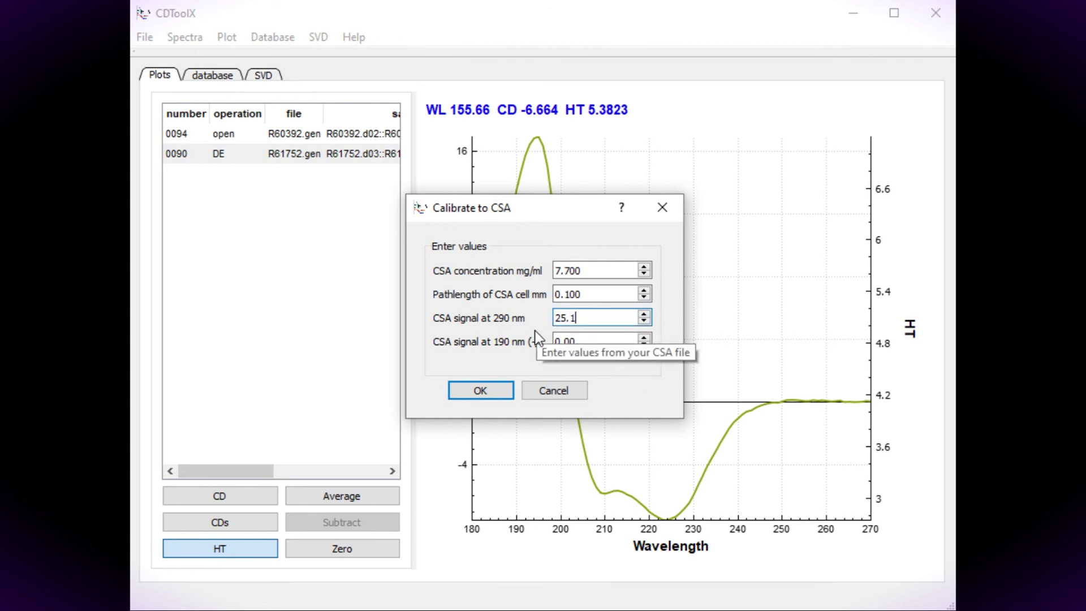
pyautogui.press('Tab')
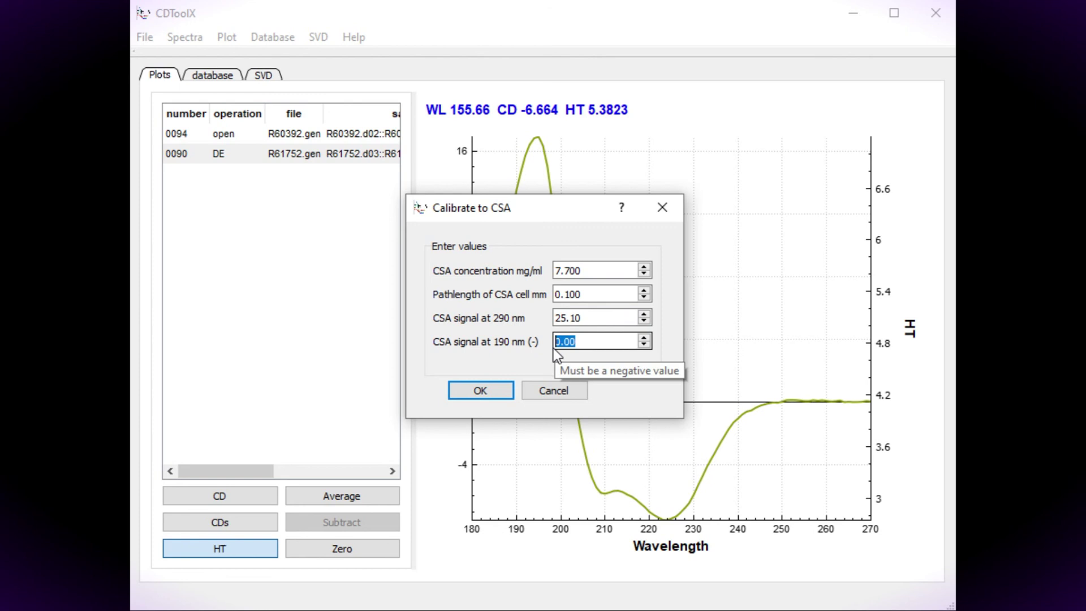
pyautogui.write('-54')
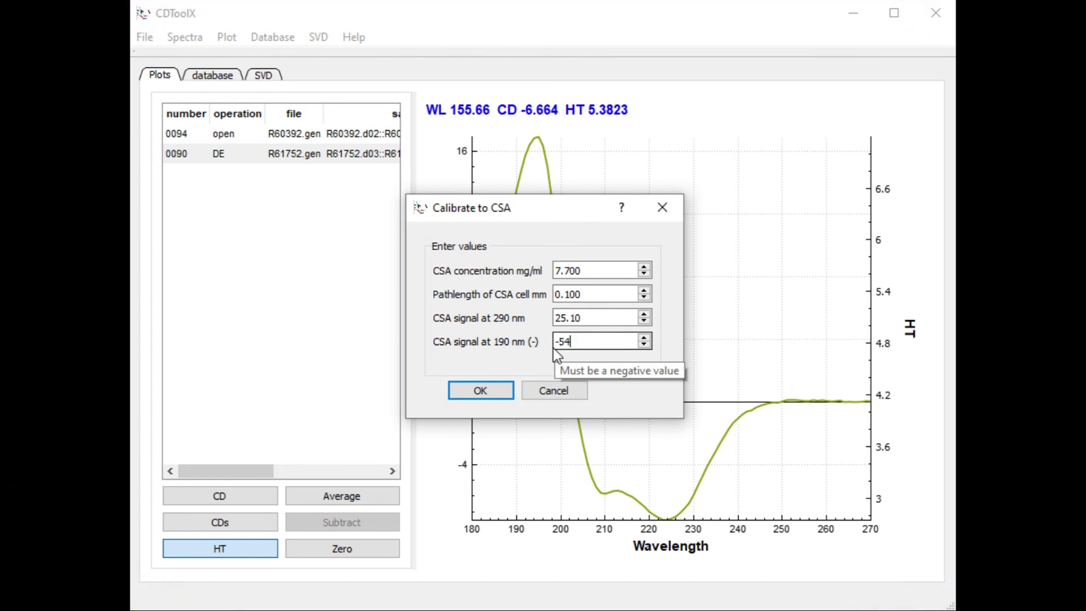
pyautogui.write('.3')
pyautogui.click(486, 391)
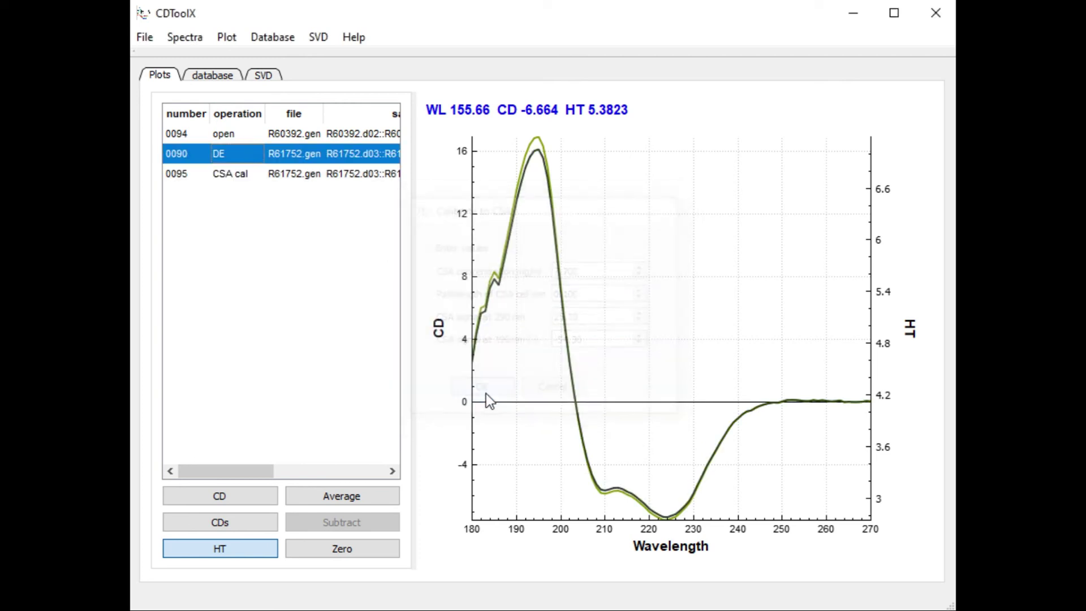
# Step: Hide the uncalibrated DE curve and check the units in the data listing of the CSA-calibrated R61752 spectrum
pyautogui.click(236, 524)
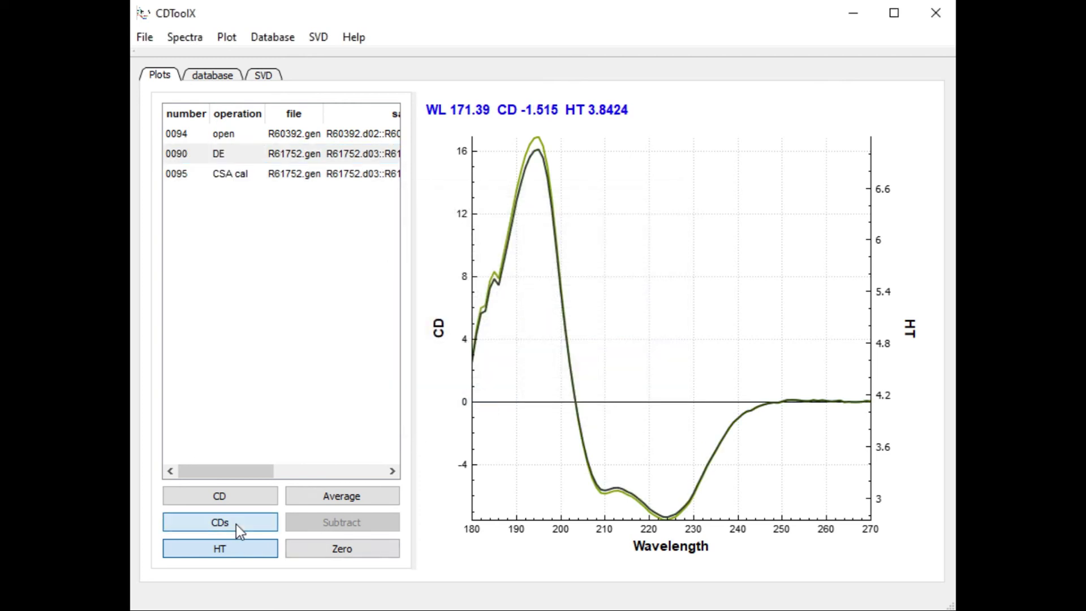
pyautogui.click(240, 175)
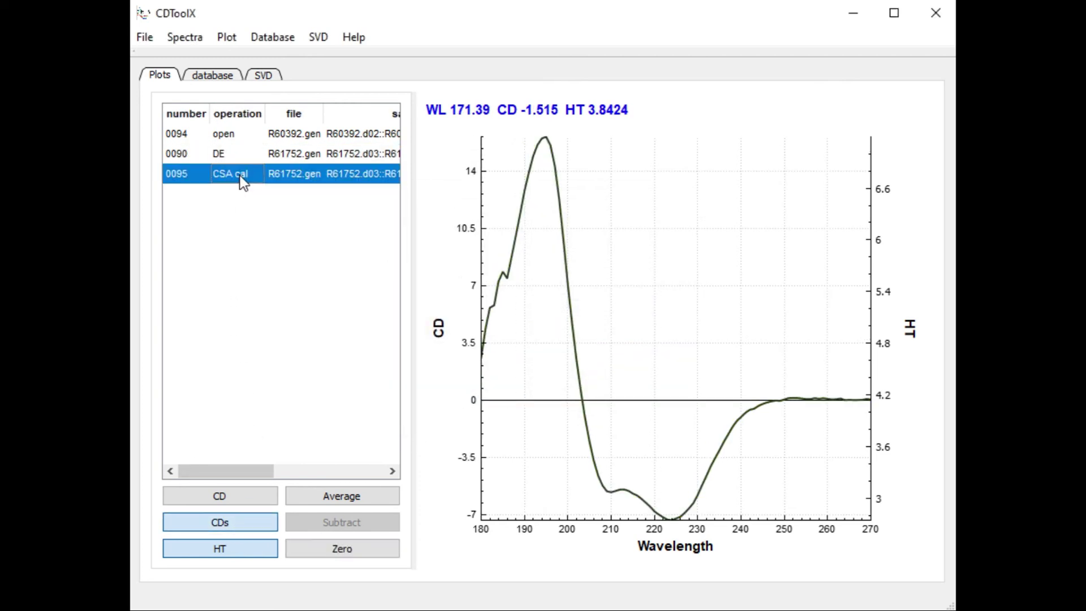
pyautogui.rightClick(240, 176)
pyautogui.click(307, 169)
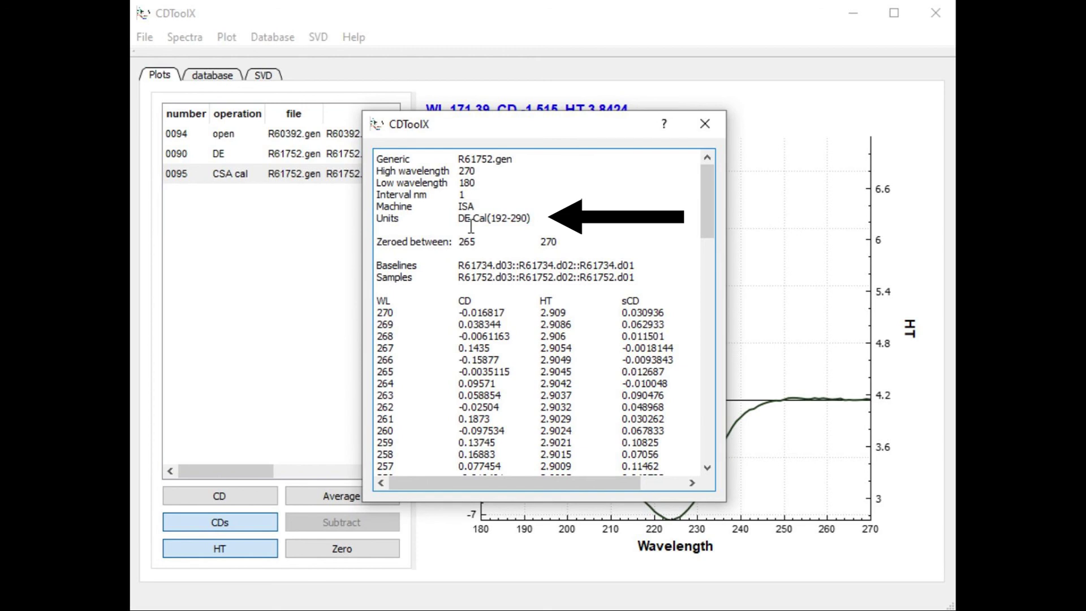
pyautogui.click(708, 123)
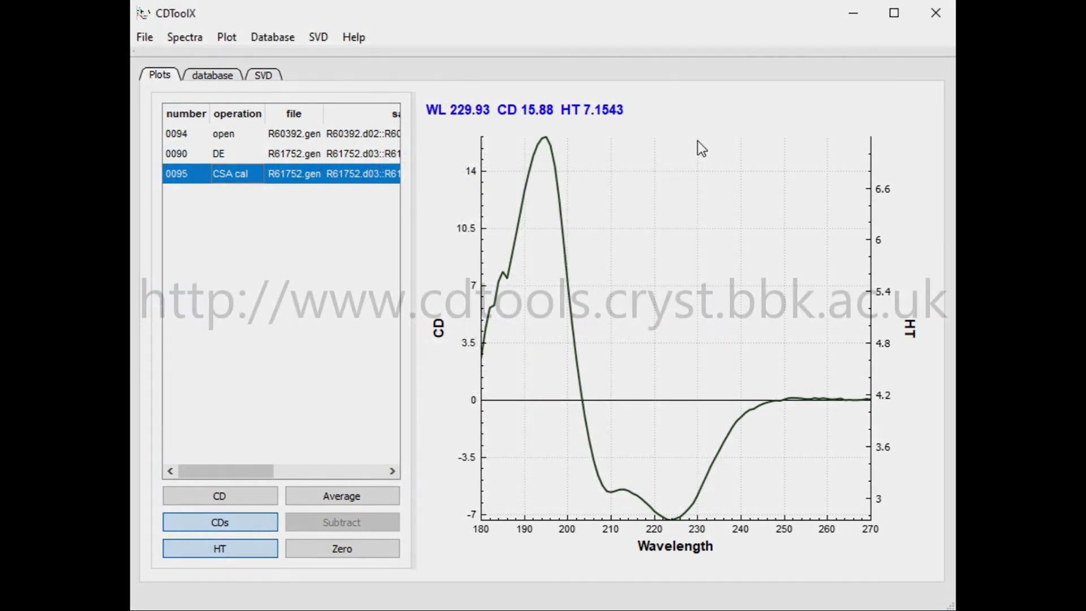